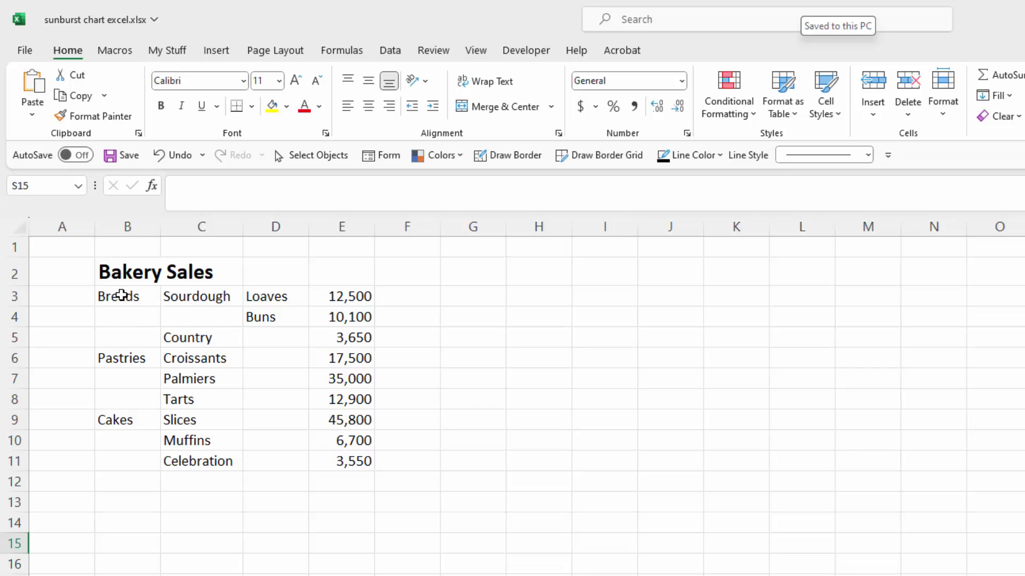
Step: Point out the table's Breads, Cakes, Sourdough, Buns, Pastries and Celebration entries
{"action": "left_click", "coordinate": [129, 297]}
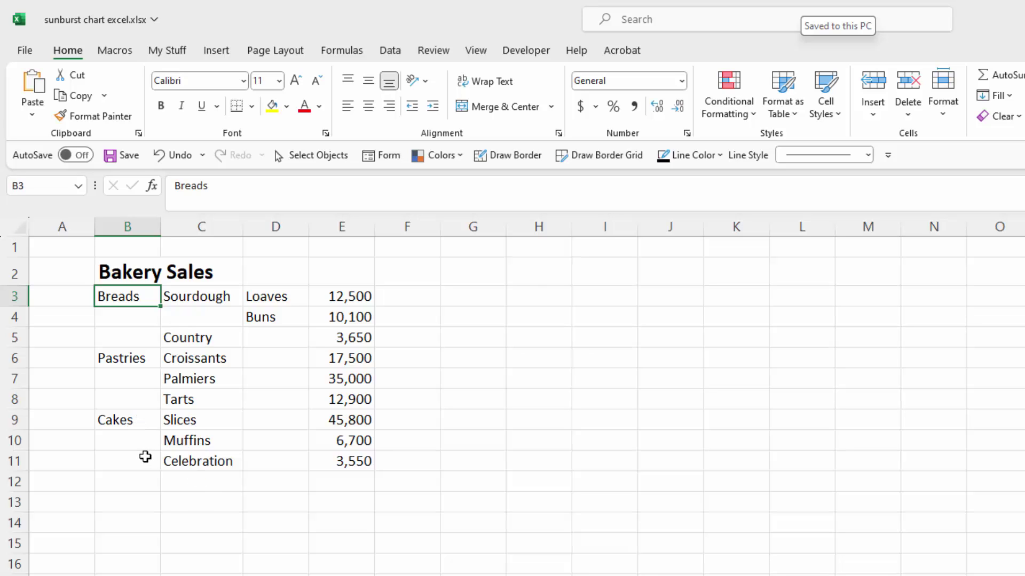
{"action": "left_click", "coordinate": [104, 420]}
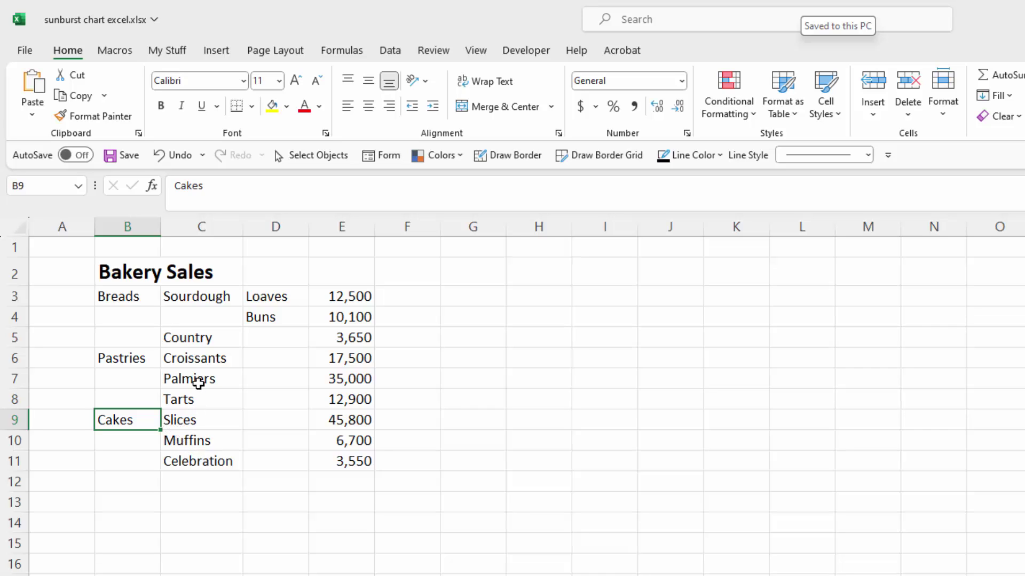
{"action": "left_click", "coordinate": [176, 296]}
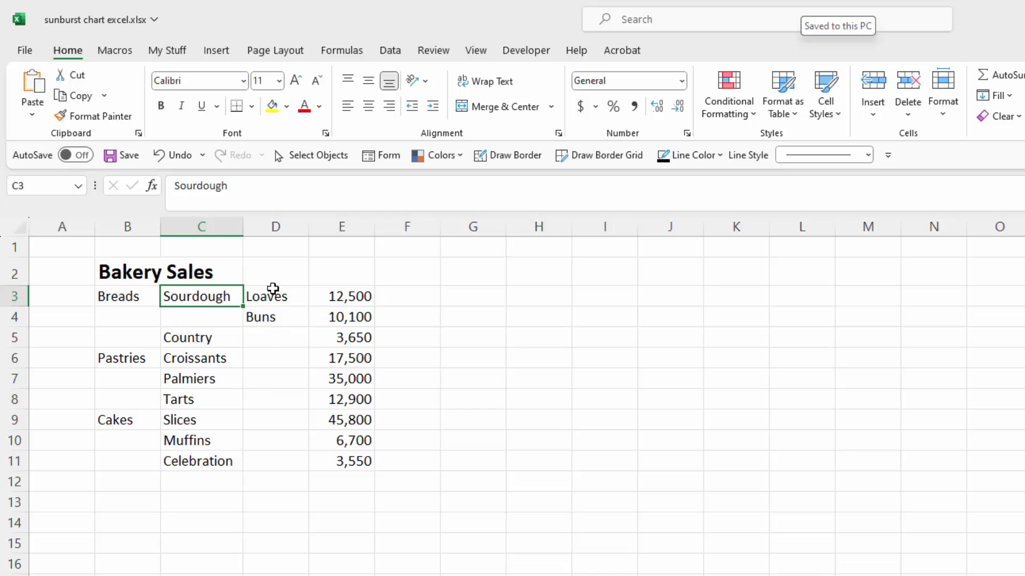
{"action": "left_click", "coordinate": [277, 320]}
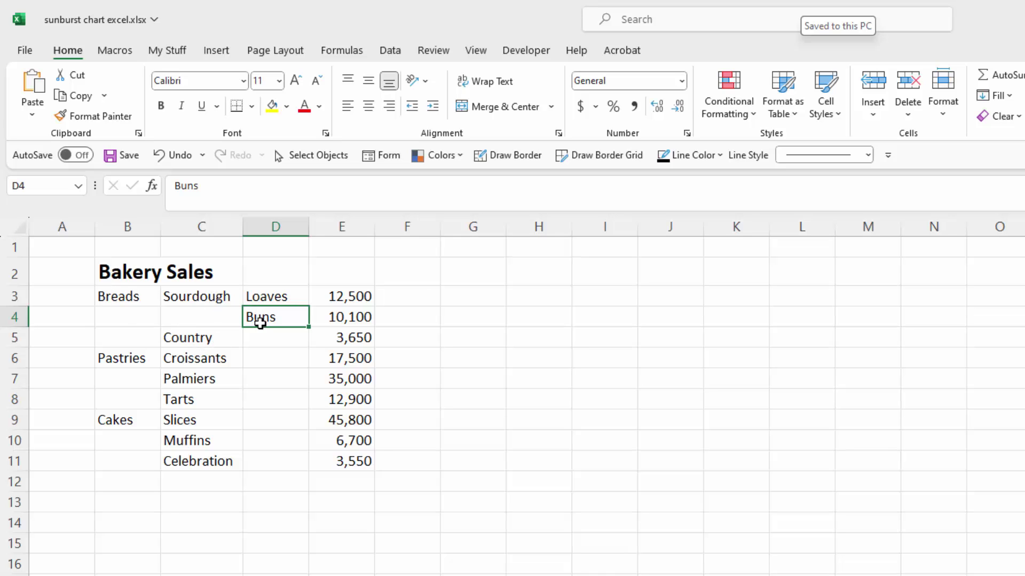
{"action": "left_click", "coordinate": [202, 379]}
{"action": "left_click", "coordinate": [112, 357]}
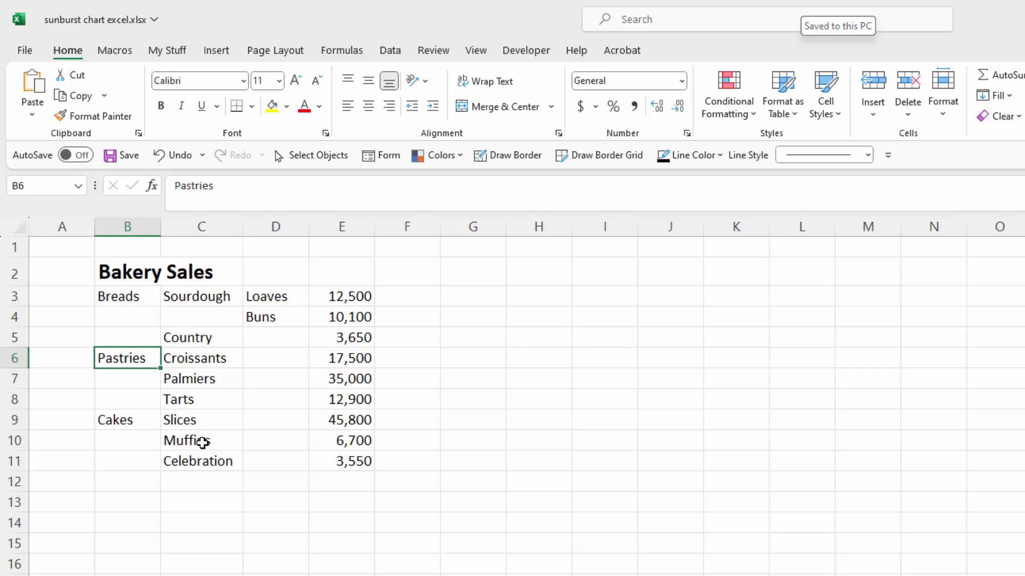
{"action": "left_click", "coordinate": [210, 459]}
{"action": "left_click", "coordinate": [137, 419]}
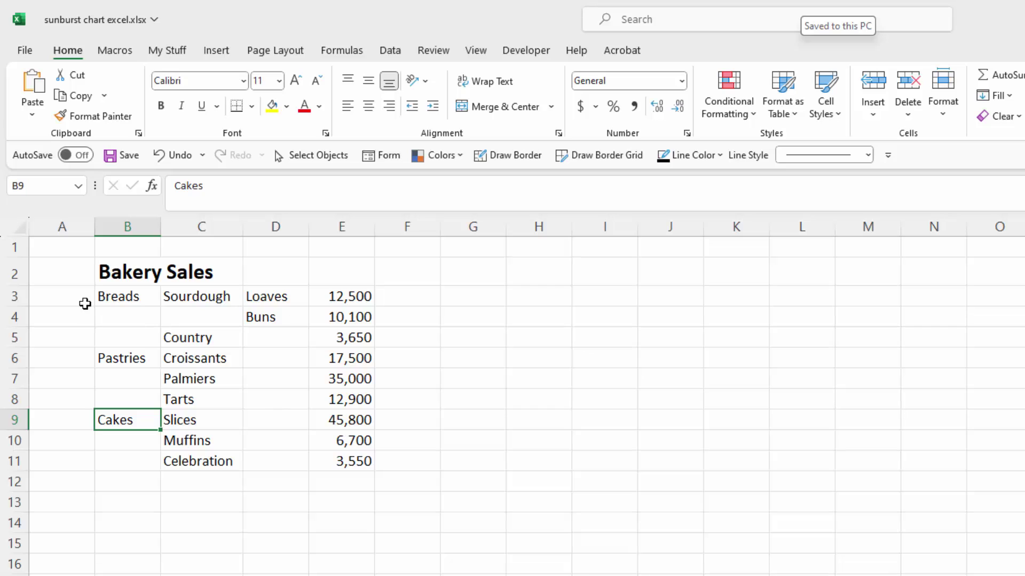
Step: Select B3:E11 and pick Sunburst under All Charts in the Insert Chart dialog
{"action": "left_click_drag", "start_coordinate": [101, 293], "coordinate": [327, 457]}
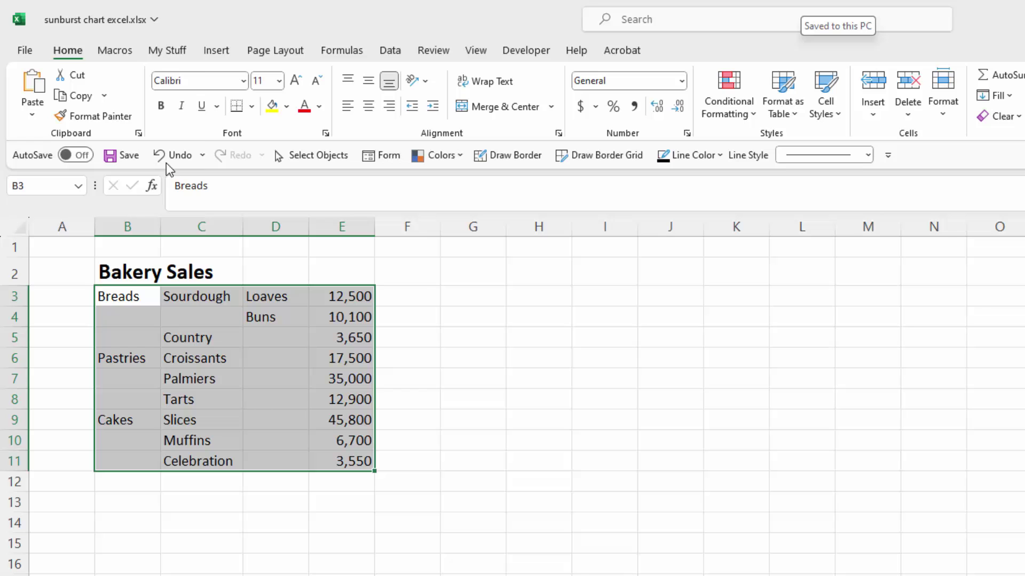
{"action": "left_click", "coordinate": [216, 50]}
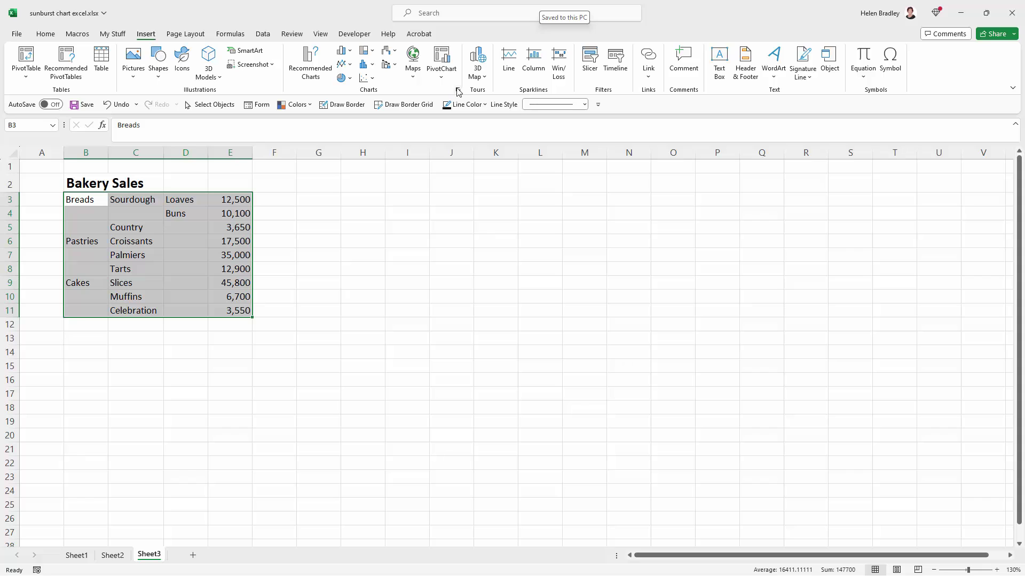
{"action": "left_click", "coordinate": [458, 90]}
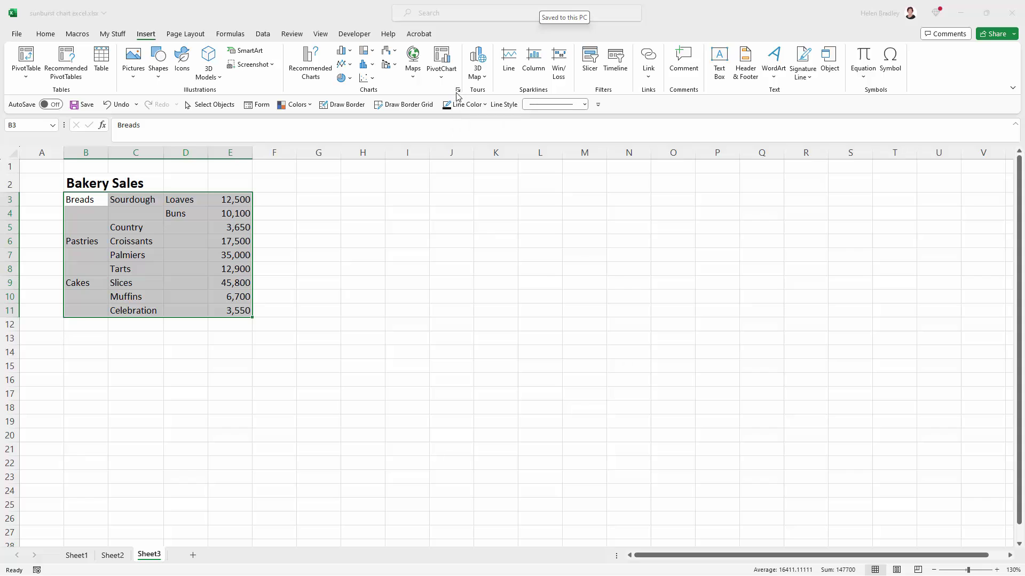
{"action": "left_click", "coordinate": [422, 161]}
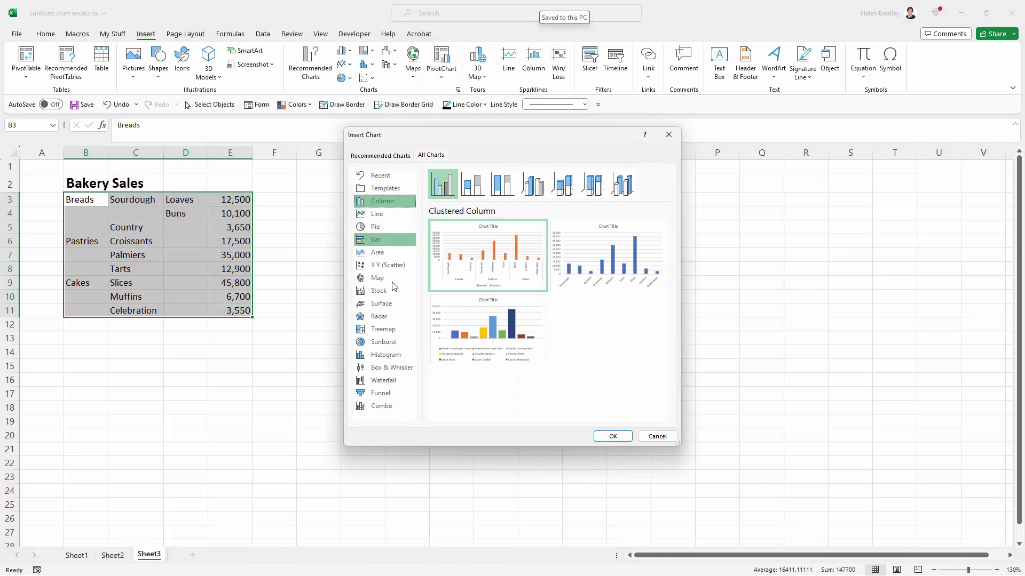
{"action": "left_click", "coordinate": [385, 344]}
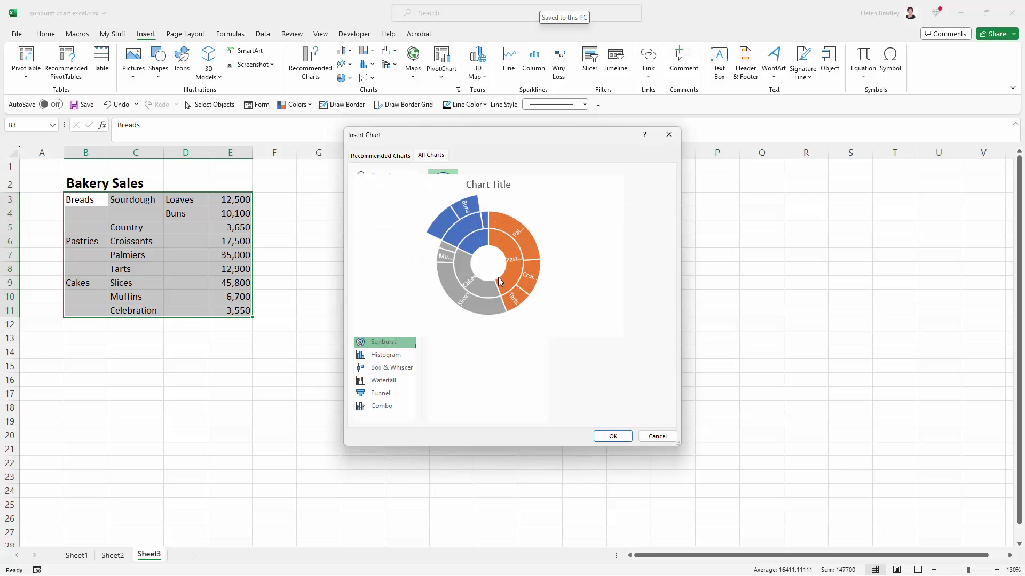
Step: Insert the sunburst chart and enlarge it by dragging its corners outward
{"action": "left_click", "coordinate": [623, 437]}
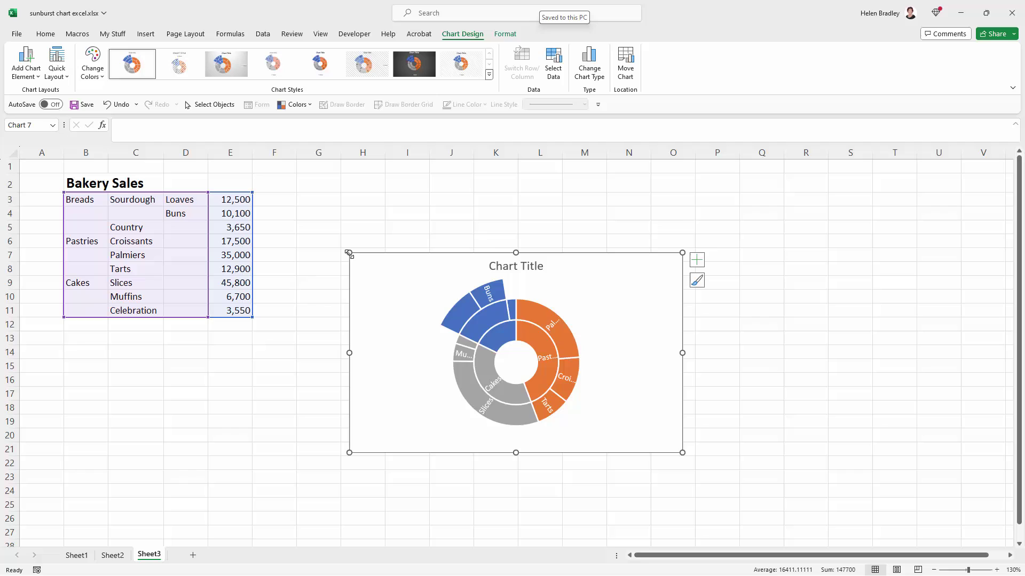
{"action": "left_click_drag", "start_coordinate": [349, 252], "coordinate": [259, 169]}
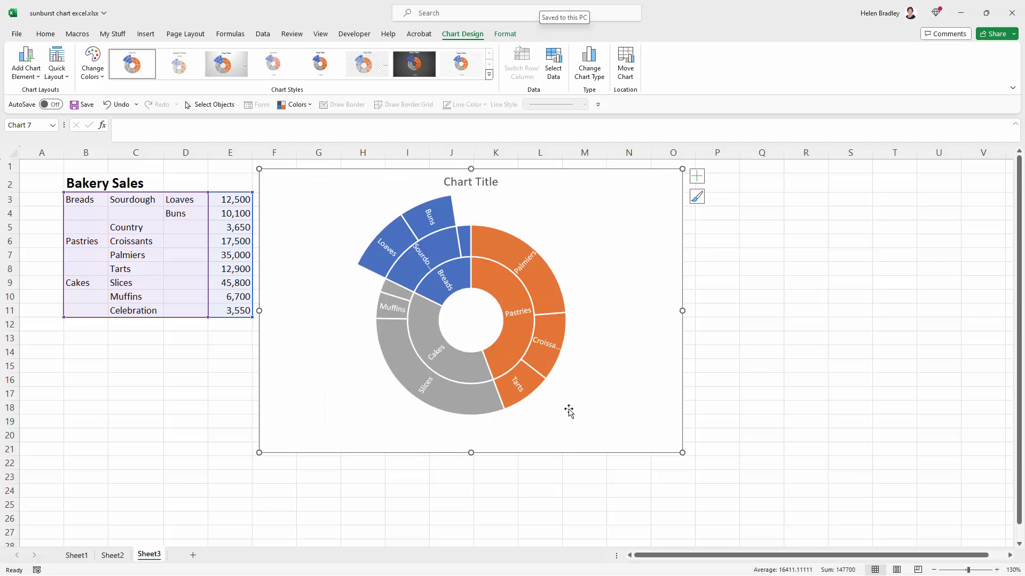
{"action": "mouse_move", "coordinate": [398, 294]}
{"action": "left_click_drag", "start_coordinate": [682, 452], "coordinate": [710, 470]}
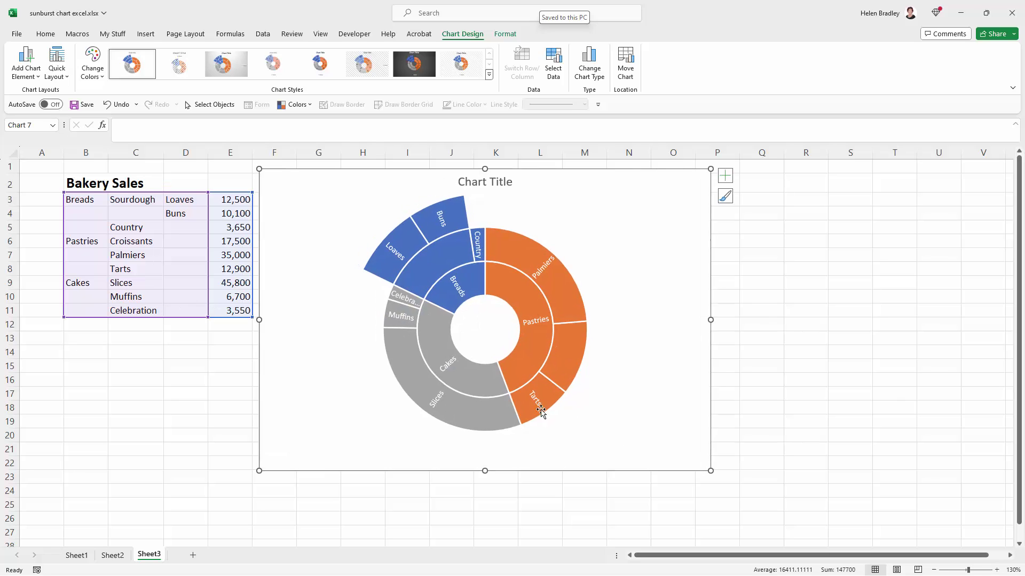
Step: Shrink the sunburst's data labels to 7-point font
{"action": "left_click", "coordinate": [406, 300]}
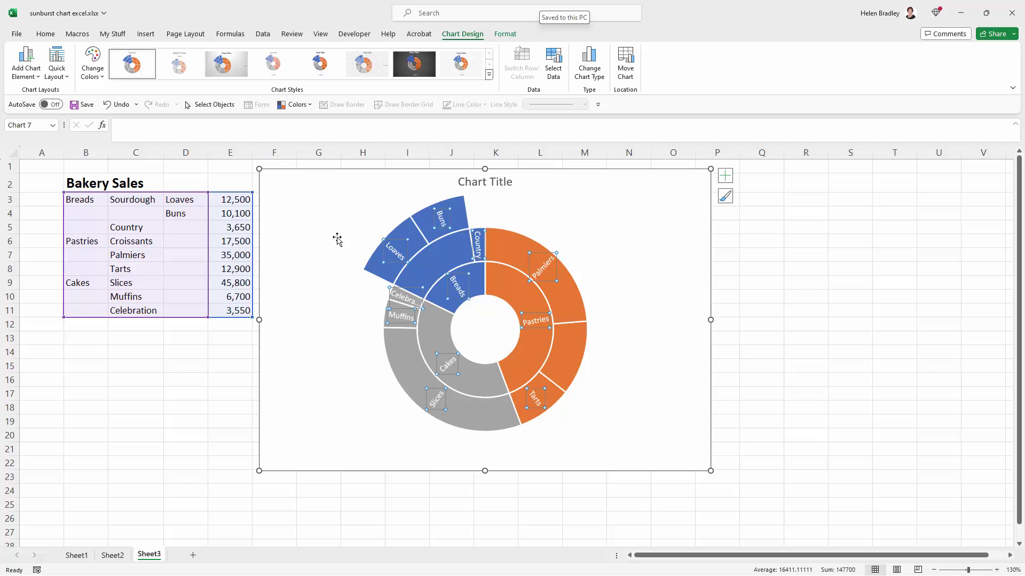
{"action": "left_click", "coordinate": [45, 34]}
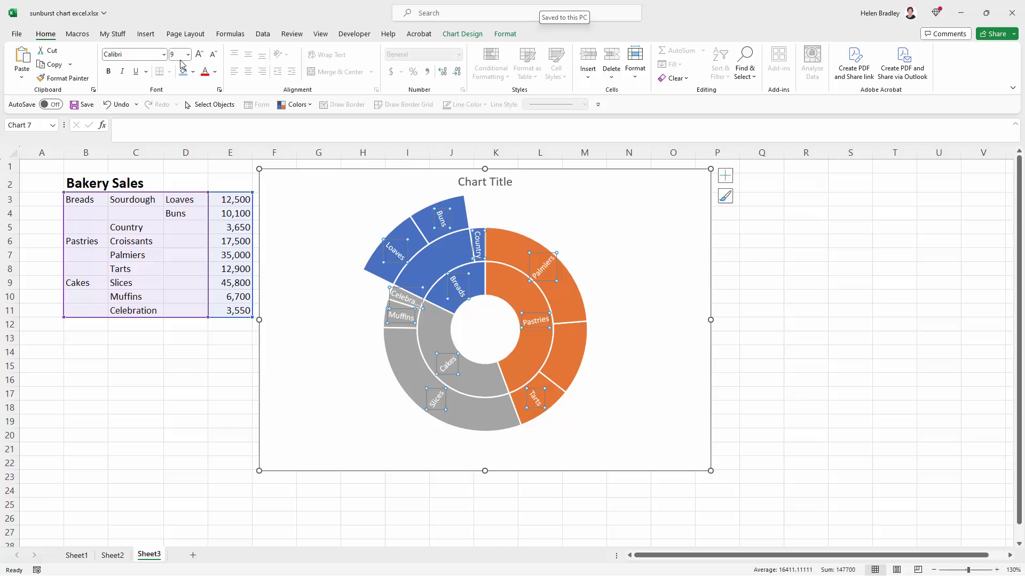
{"action": "left_click", "coordinate": [214, 54]}
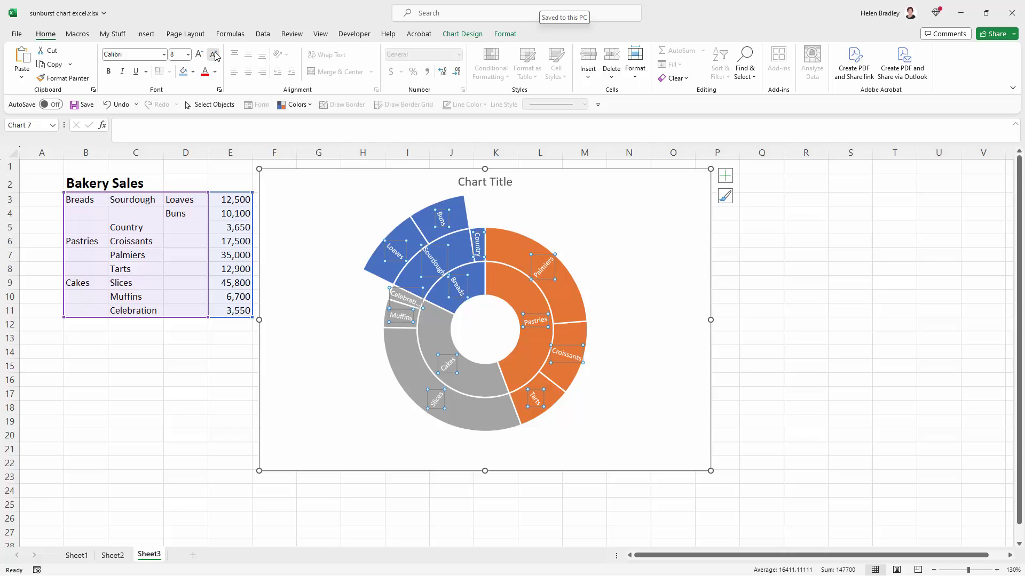
{"action": "left_click", "coordinate": [214, 55]}
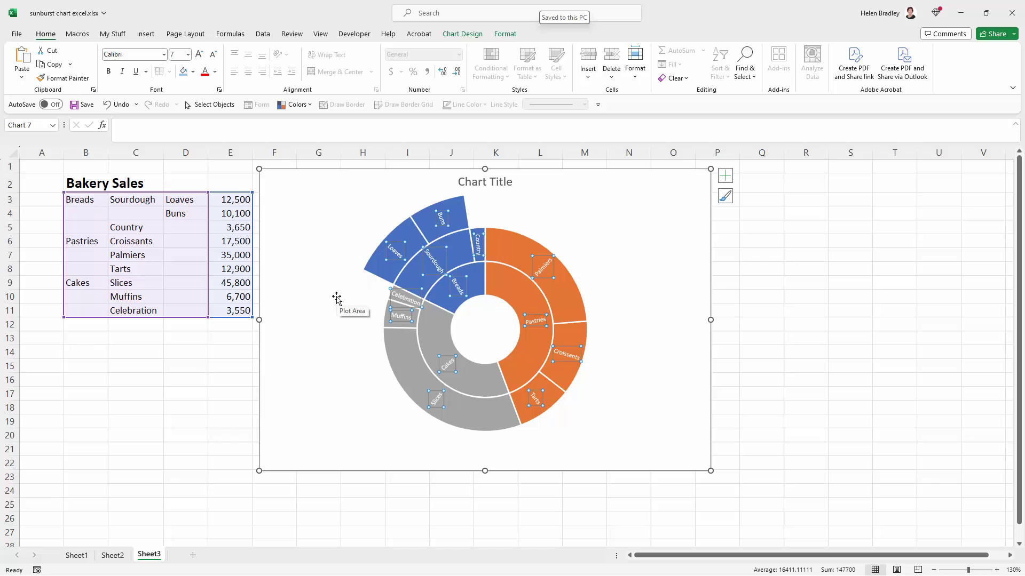
{"action": "left_click", "coordinate": [336, 298]}
{"action": "left_click", "coordinate": [401, 320]}
Step: Uncheck Chart Title under Chart Elements so the sunburst fills the chart area
{"action": "left_click", "coordinate": [349, 347]}
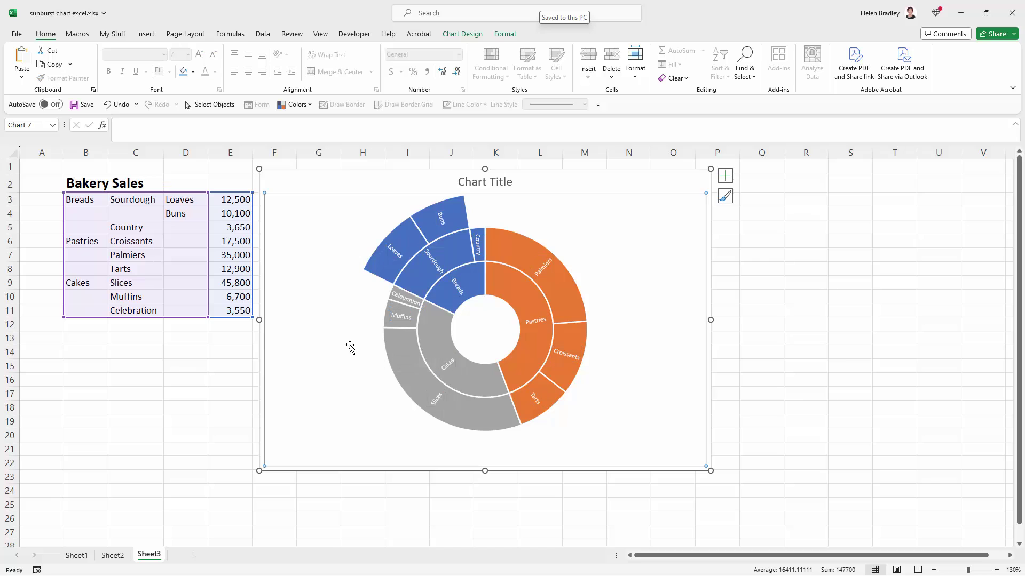
{"action": "left_click", "coordinate": [481, 185]}
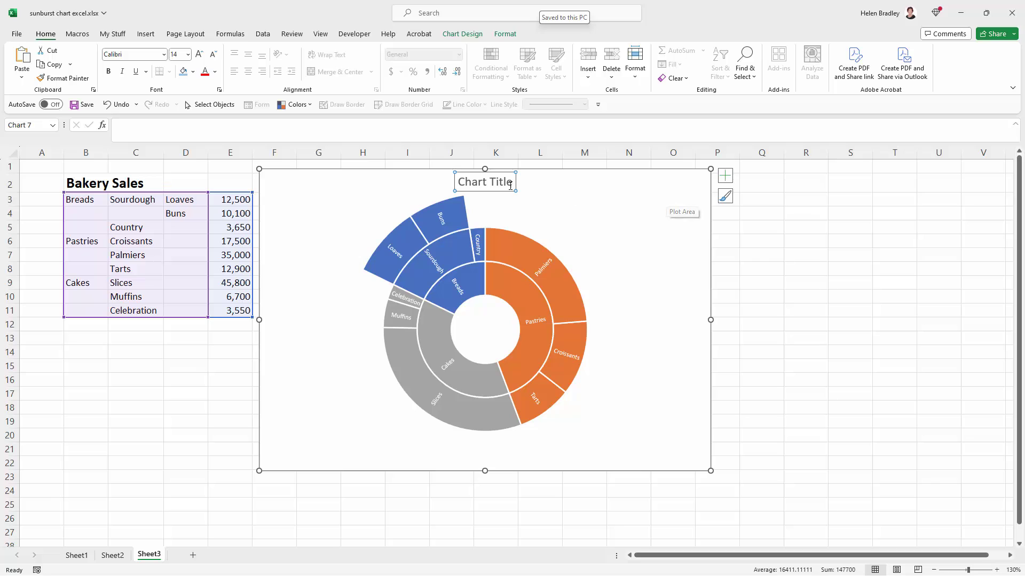
{"action": "left_click", "coordinate": [727, 177]}
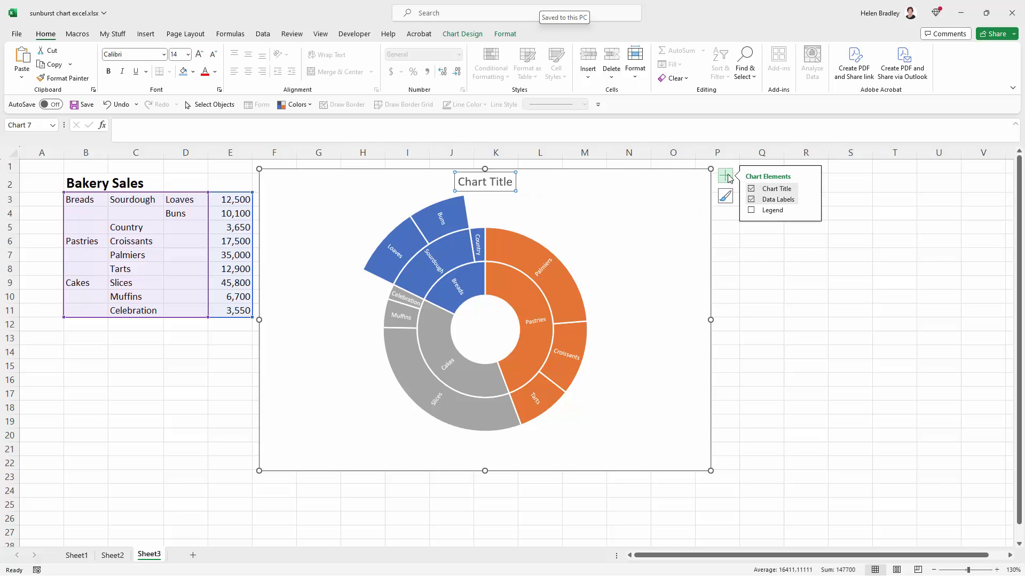
{"action": "left_click", "coordinate": [751, 189]}
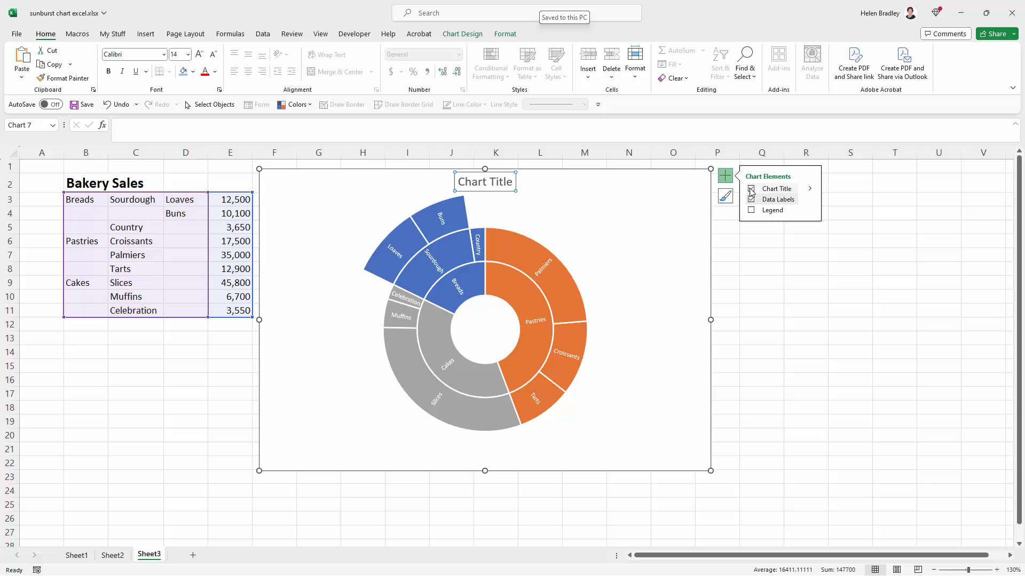
{"action": "left_click", "coordinate": [618, 253]}
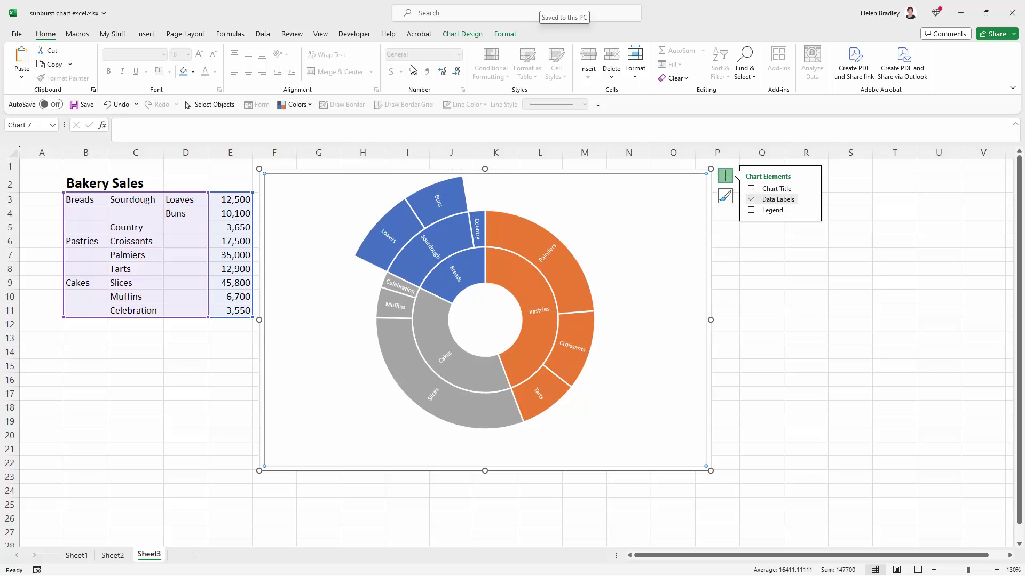
Step: Add a 'Bakery Sales 2023' text box at the chart's upper right in size 14
{"action": "left_click", "coordinate": [144, 35]}
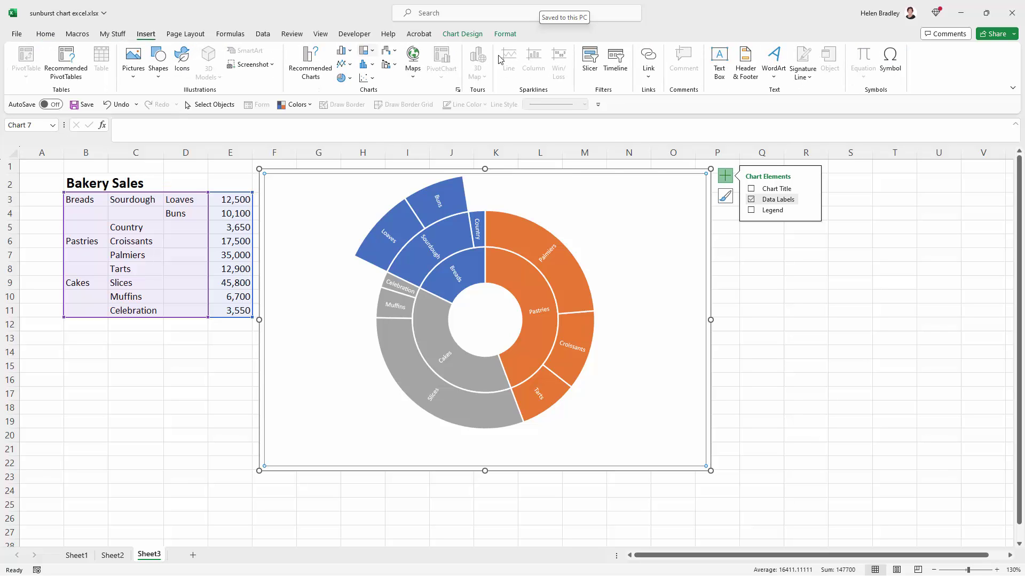
{"action": "left_click", "coordinate": [720, 75]}
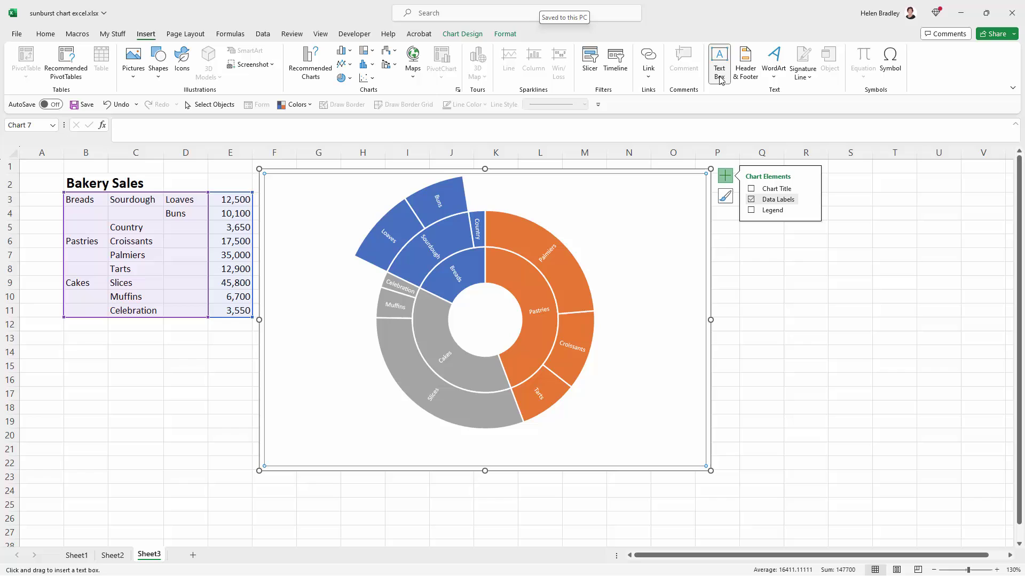
{"action": "left_click_drag", "start_coordinate": [566, 195], "coordinate": [681, 239]}
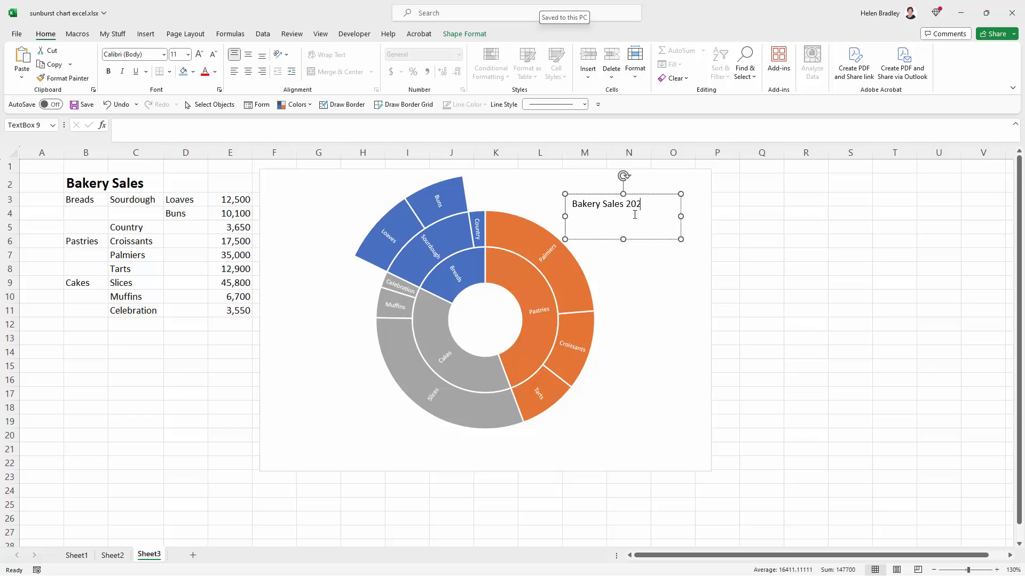
{"action": "triple_click", "coordinate": [580, 206]}
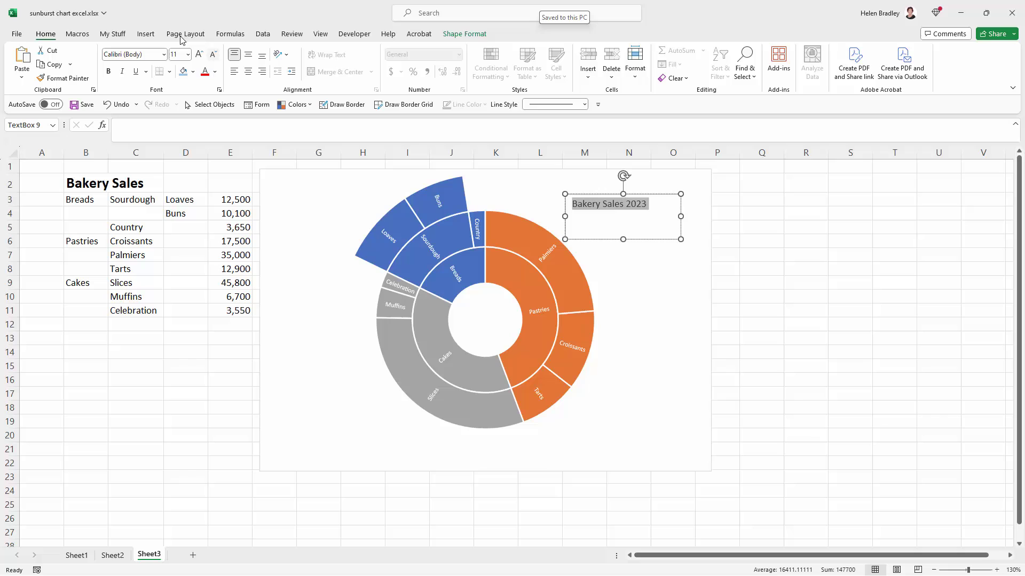
{"action": "left_click", "coordinate": [201, 55]}
{"action": "left_click", "coordinate": [201, 55]}
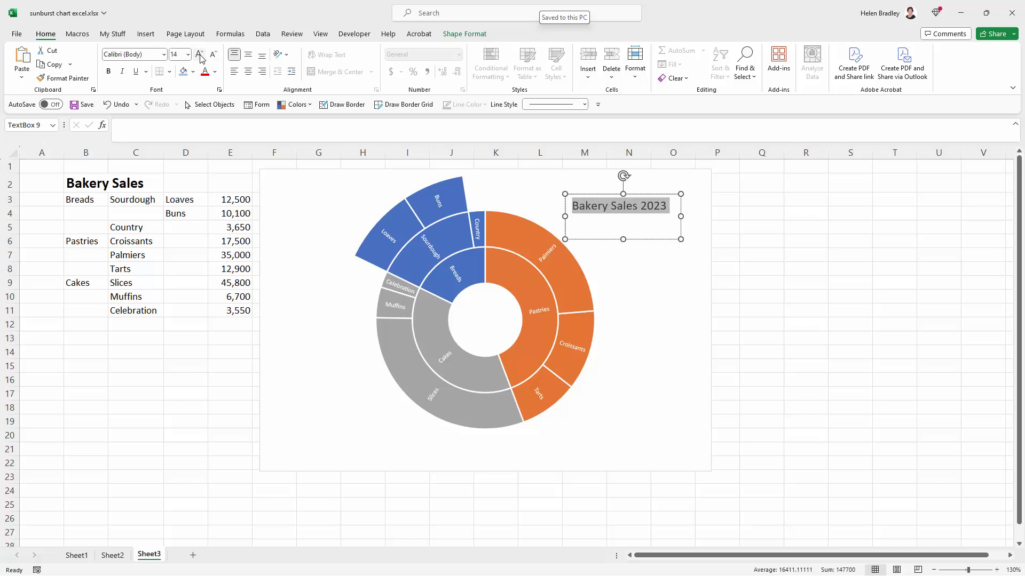
Step: Apply the green Intense Effect shape style to the title box and shorten it
{"action": "left_click", "coordinate": [457, 34]}
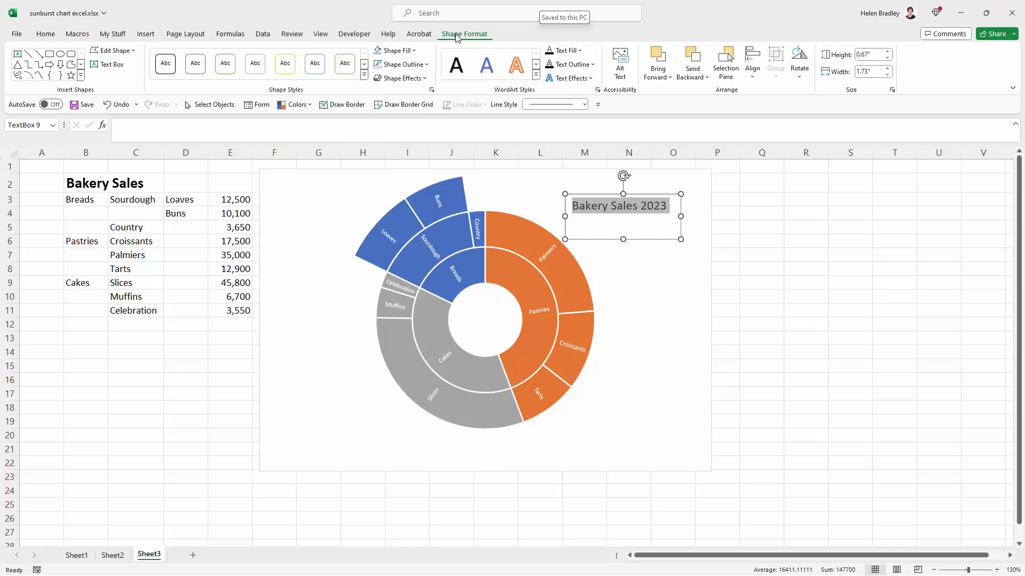
{"action": "left_click", "coordinate": [363, 77]}
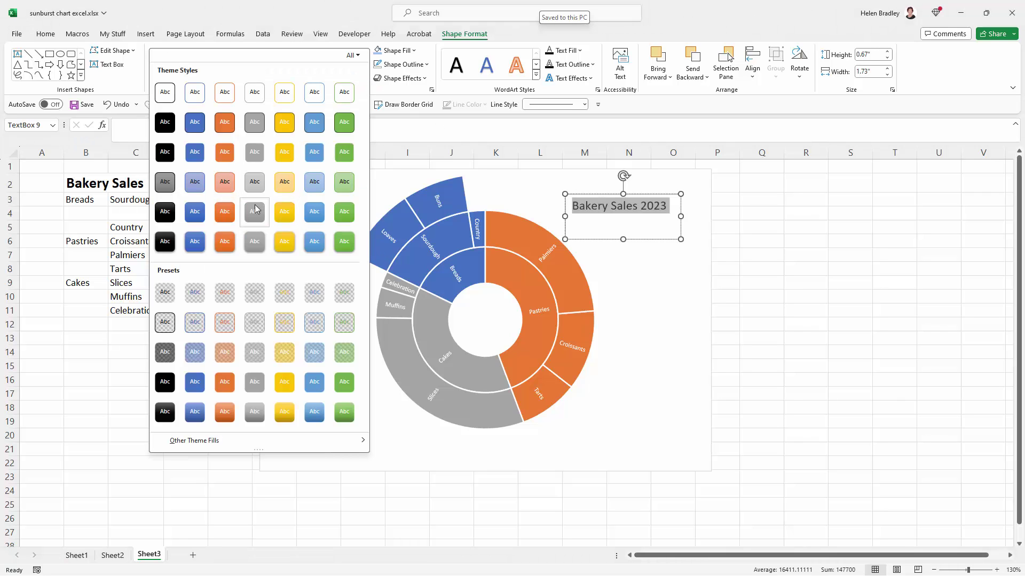
{"action": "left_click", "coordinate": [344, 246]}
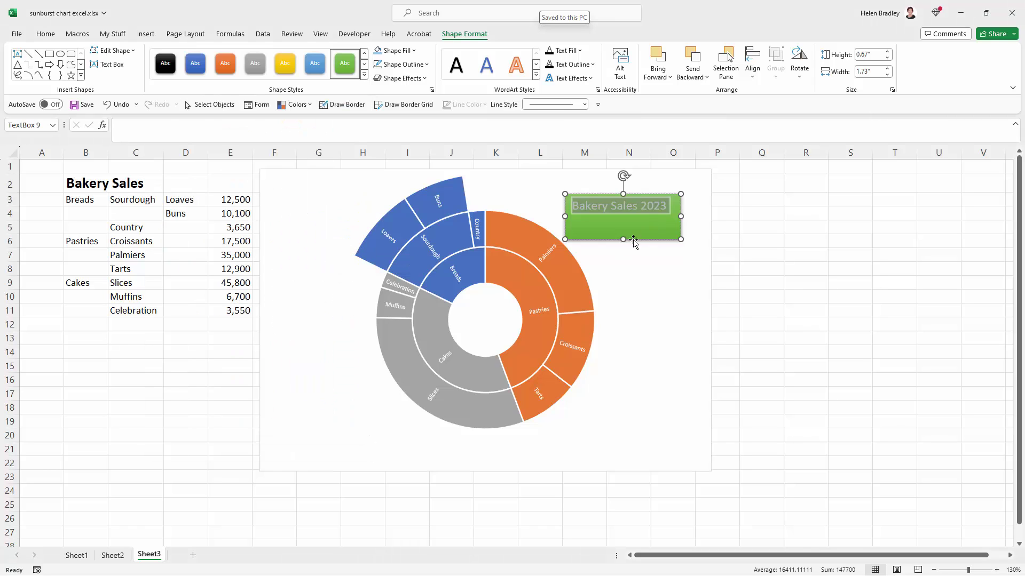
{"action": "left_click_drag", "start_coordinate": [623, 239], "coordinate": [626, 217]}
Step: Narrow the sunburst selection from the whole chart through Pastries down to Palmiers
{"action": "left_click", "coordinate": [645, 256]}
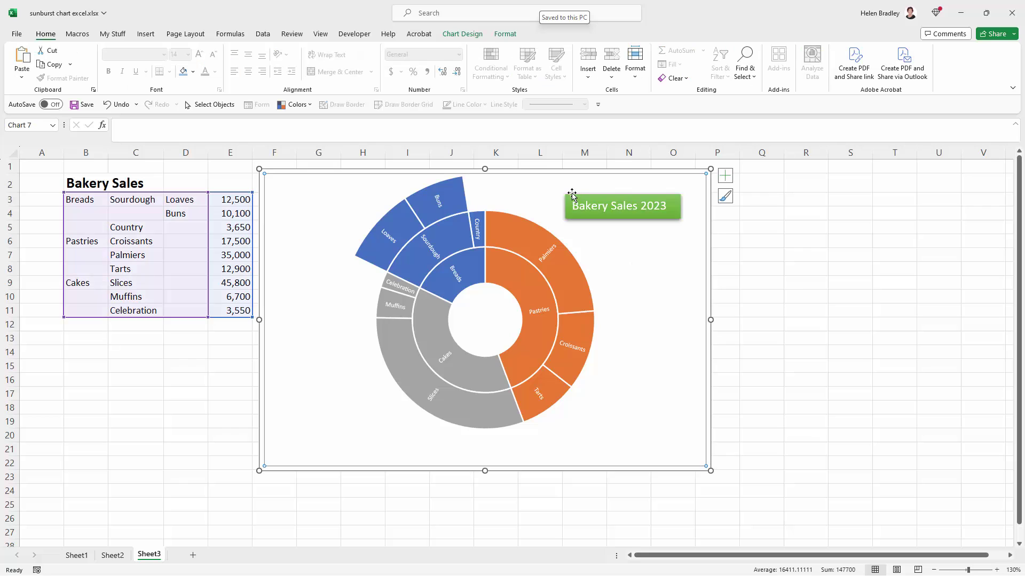
{"action": "left_click", "coordinate": [573, 194]}
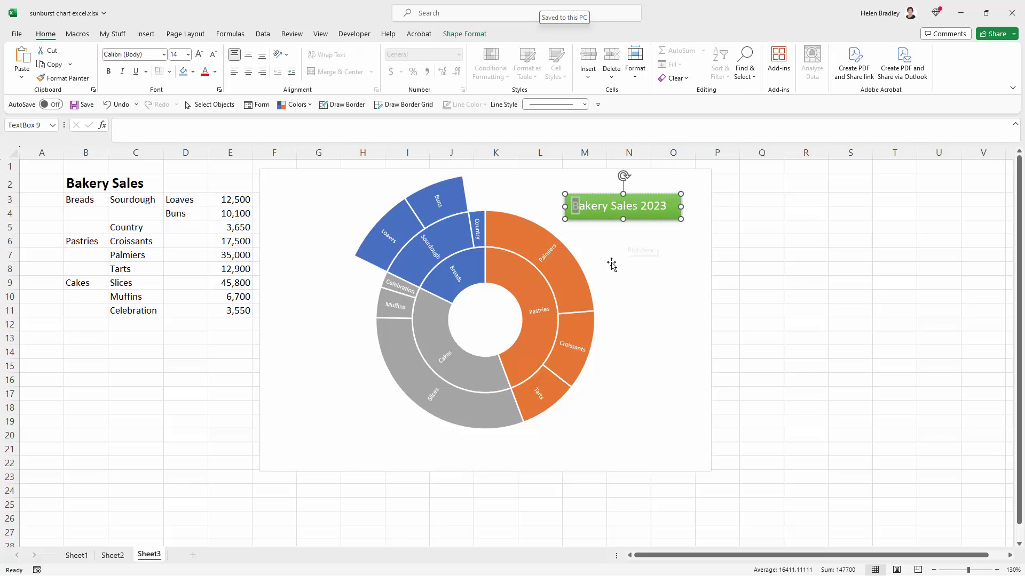
{"action": "left_click", "coordinate": [640, 286]}
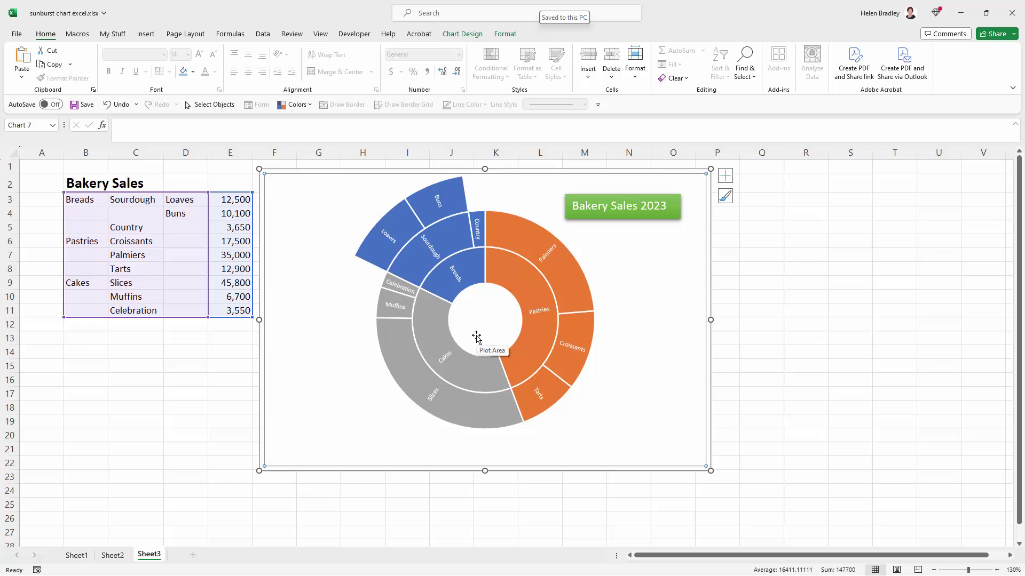
{"action": "left_click", "coordinate": [540, 344]}
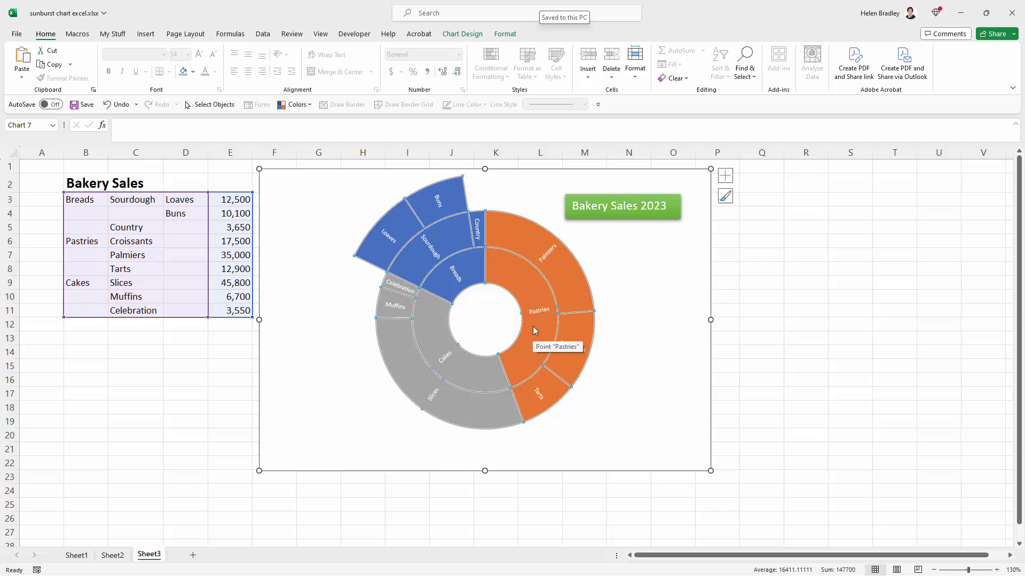
{"action": "left_click", "coordinate": [533, 326]}
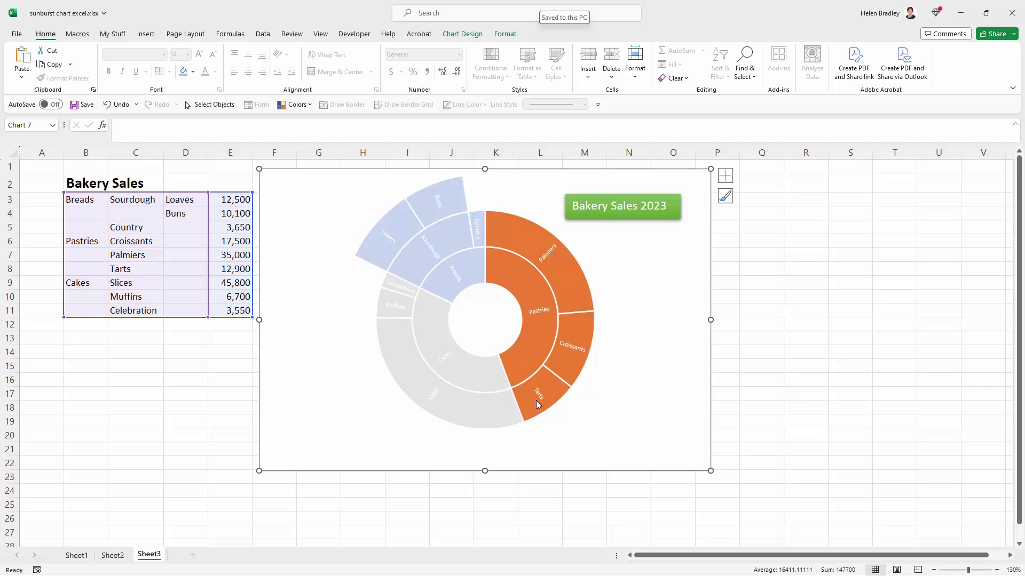
{"action": "left_click", "coordinate": [512, 232]}
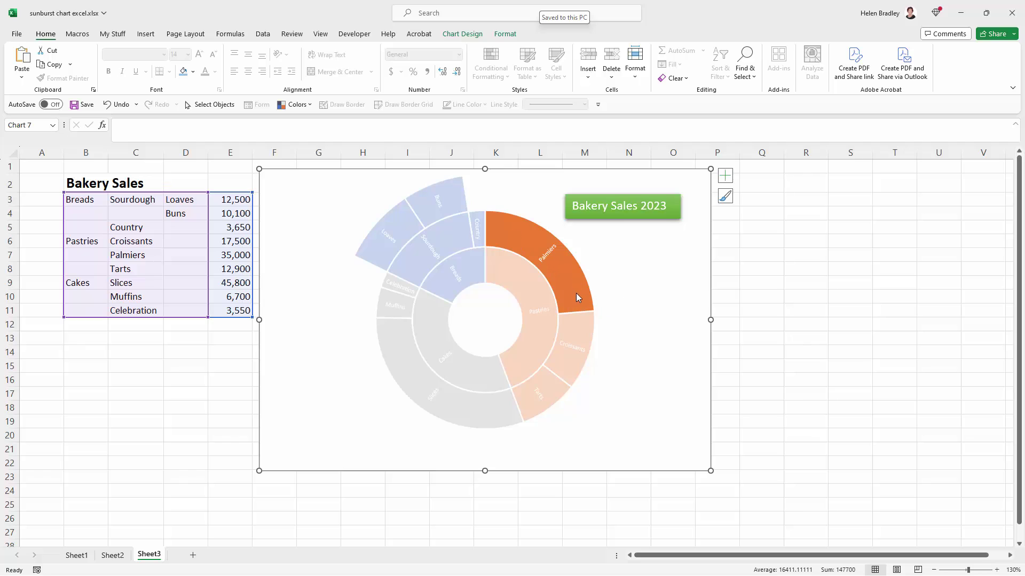
Step: Fill the Palmiers segment with Orange, Accent 2, Lighter 40% via Format Data Point
{"action": "mouse_move", "coordinate": [578, 292]}
{"action": "right_click", "coordinate": [578, 291]}
{"action": "left_click", "coordinate": [640, 404]}
{"action": "left_click", "coordinate": [627, 210]}
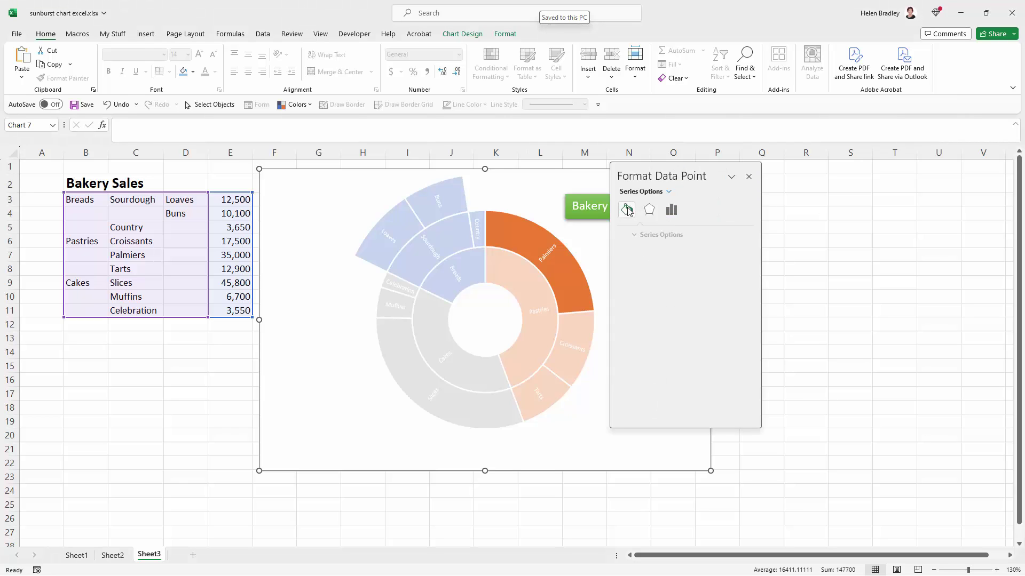
{"action": "left_click", "coordinate": [738, 331]}
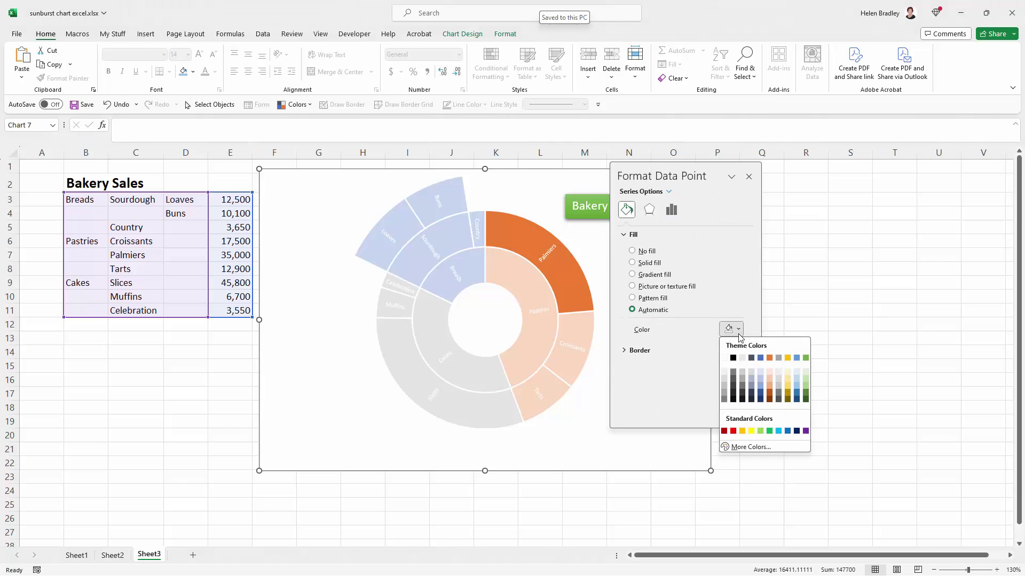
{"action": "left_click", "coordinate": [770, 386]}
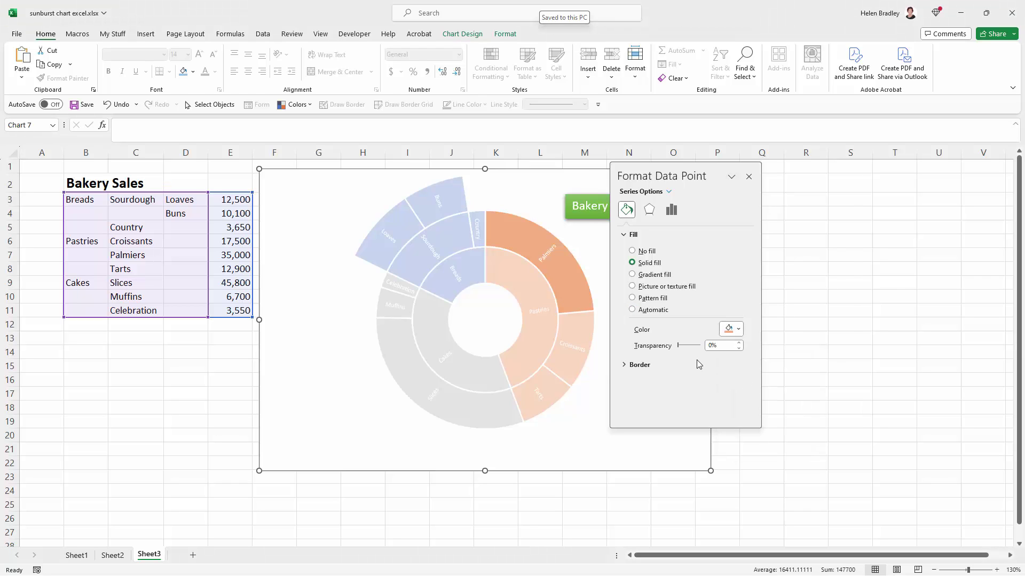
Step: Give Croissants a lighter orange and Tarts the palest orange fill
{"action": "left_click", "coordinate": [565, 360]}
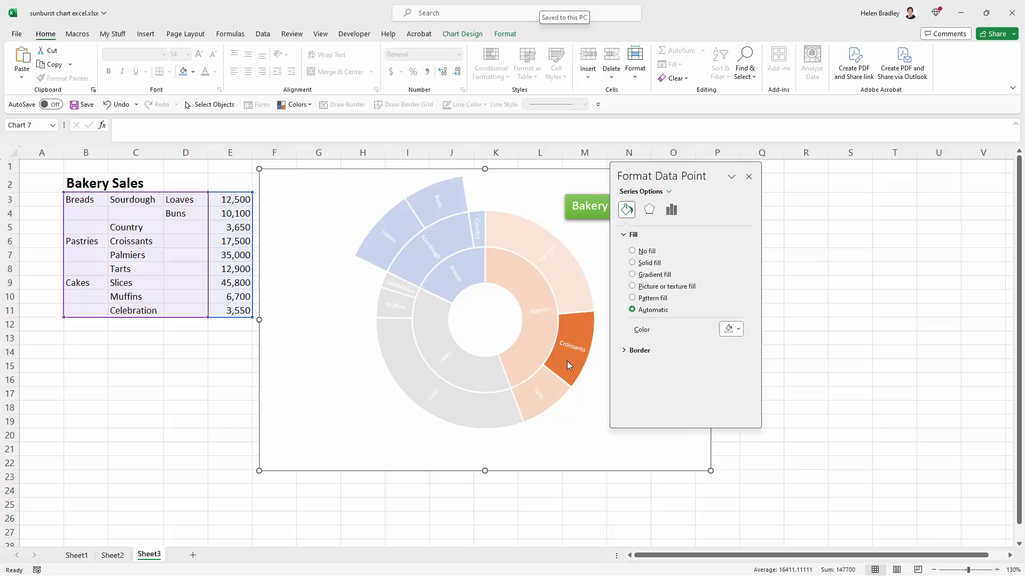
{"action": "left_click", "coordinate": [739, 329]}
{"action": "left_click", "coordinate": [770, 379]}
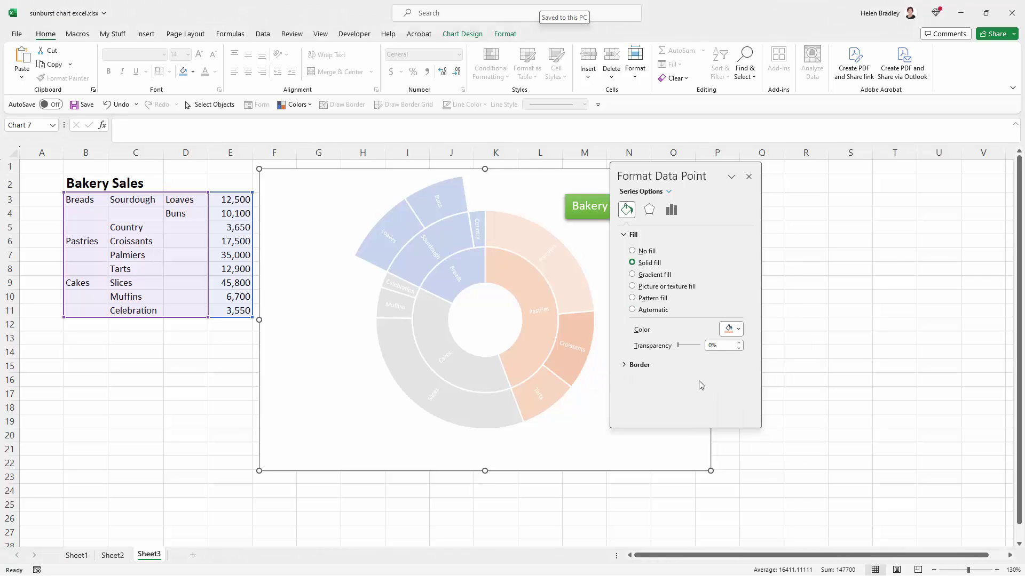
{"action": "left_click", "coordinate": [557, 395]}
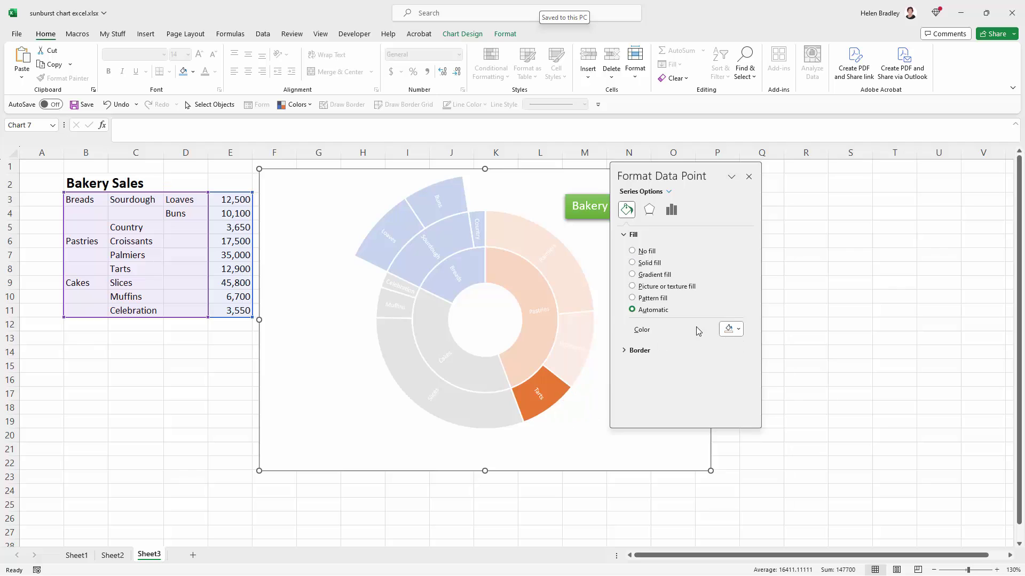
{"action": "left_click", "coordinate": [738, 329]}
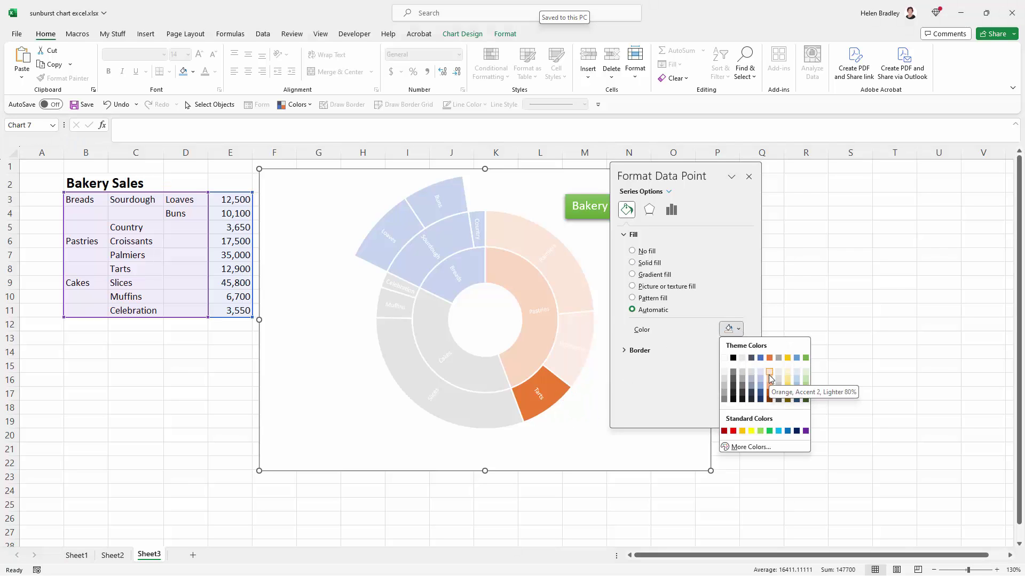
{"action": "left_click", "coordinate": [769, 375]}
{"action": "left_click", "coordinate": [581, 433]}
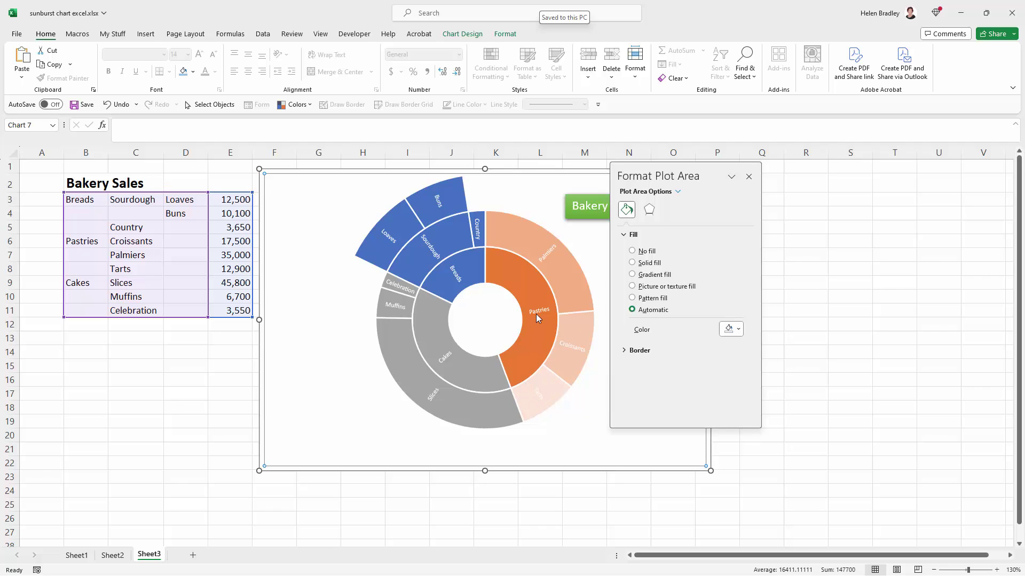
Step: Set the font colour of all sunburst data labels to black
{"action": "left_click", "coordinate": [543, 257]}
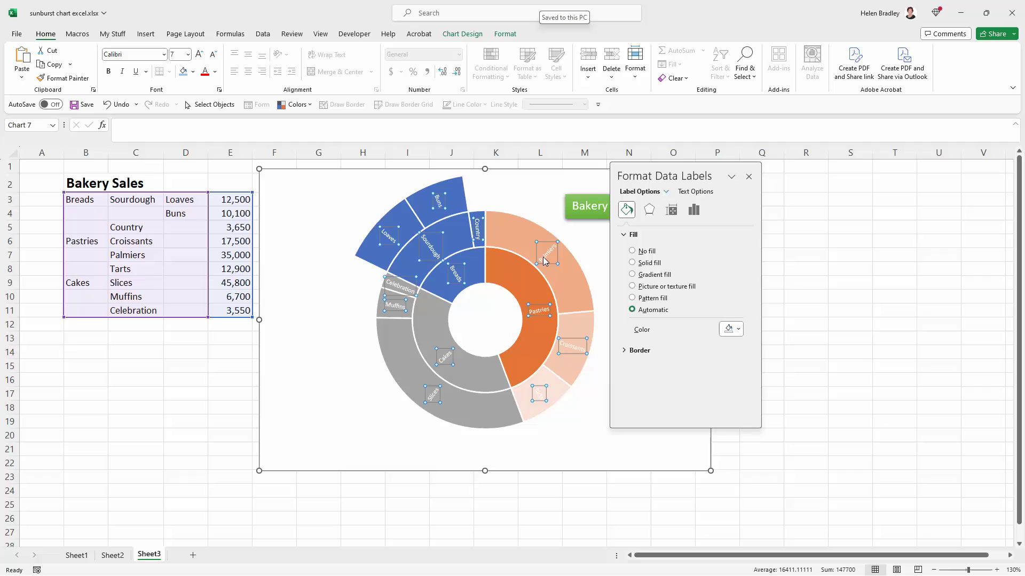
{"action": "left_click", "coordinate": [215, 71]}
{"action": "left_click", "coordinate": [211, 113]}
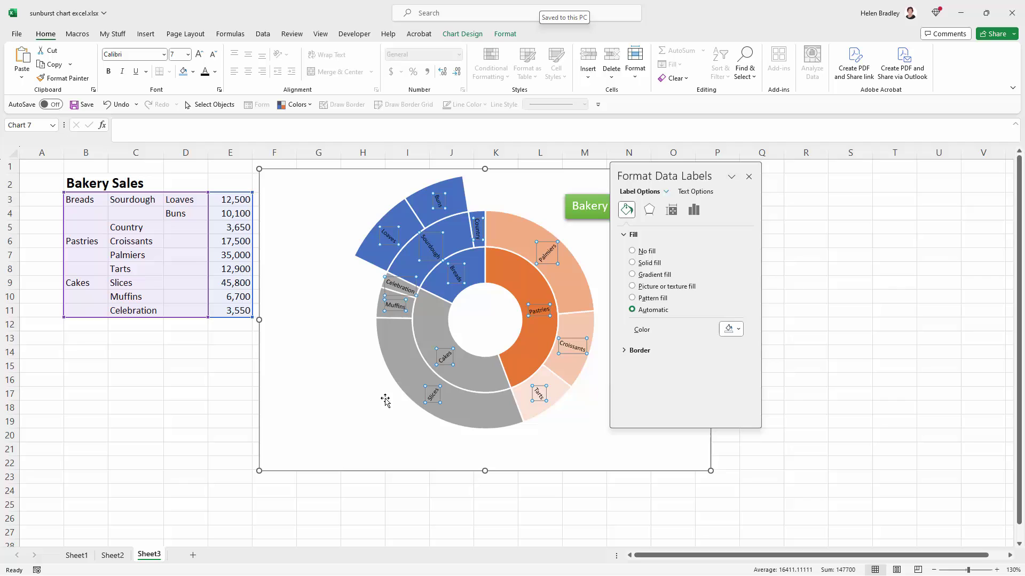
{"action": "left_click", "coordinate": [351, 394]}
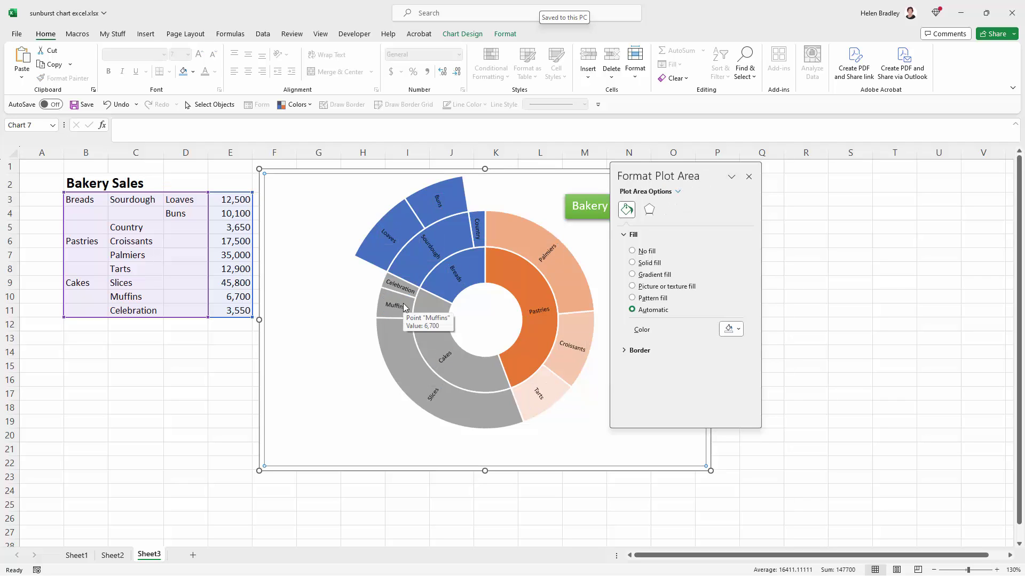
Step: Fill the Cakes branch of the sunburst green
{"action": "left_click", "coordinate": [434, 331]}
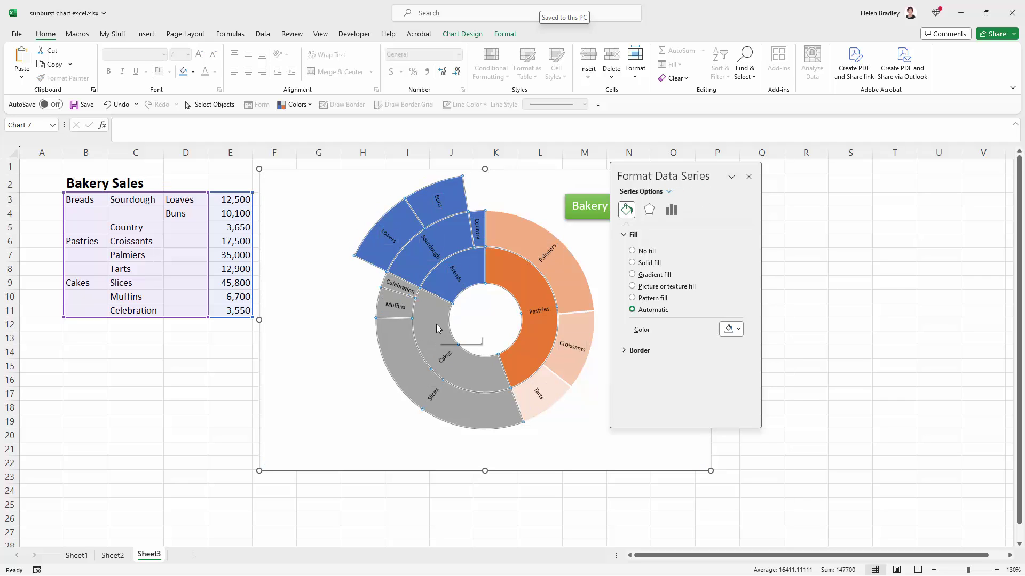
{"action": "left_click", "coordinate": [436, 325]}
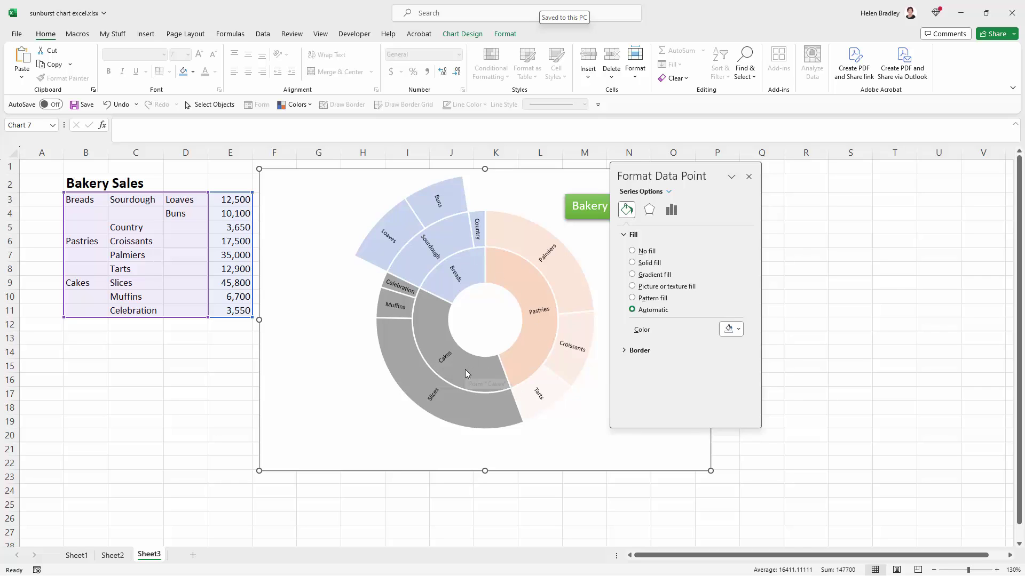
{"action": "left_click", "coordinate": [739, 330]}
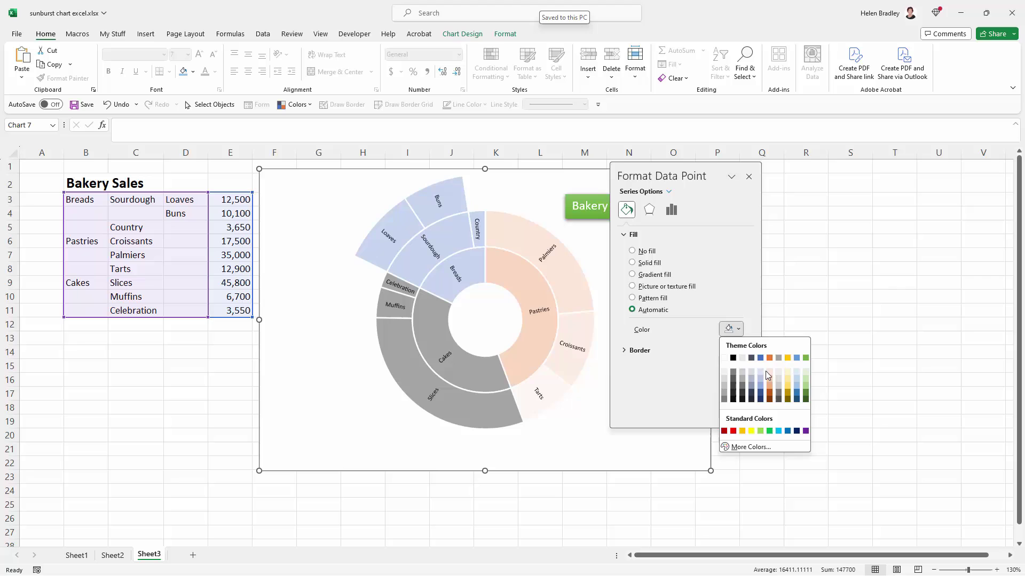
{"action": "left_click", "coordinate": [806, 394]}
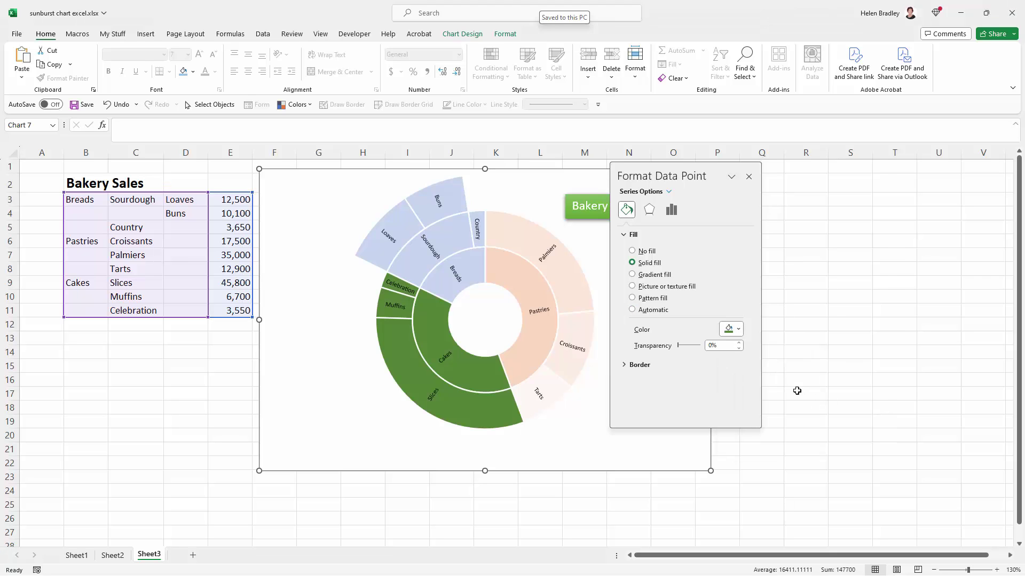
Step: Give Slices, Muffins and Celebration progressively lighter green fills
{"action": "left_click", "coordinate": [389, 342]}
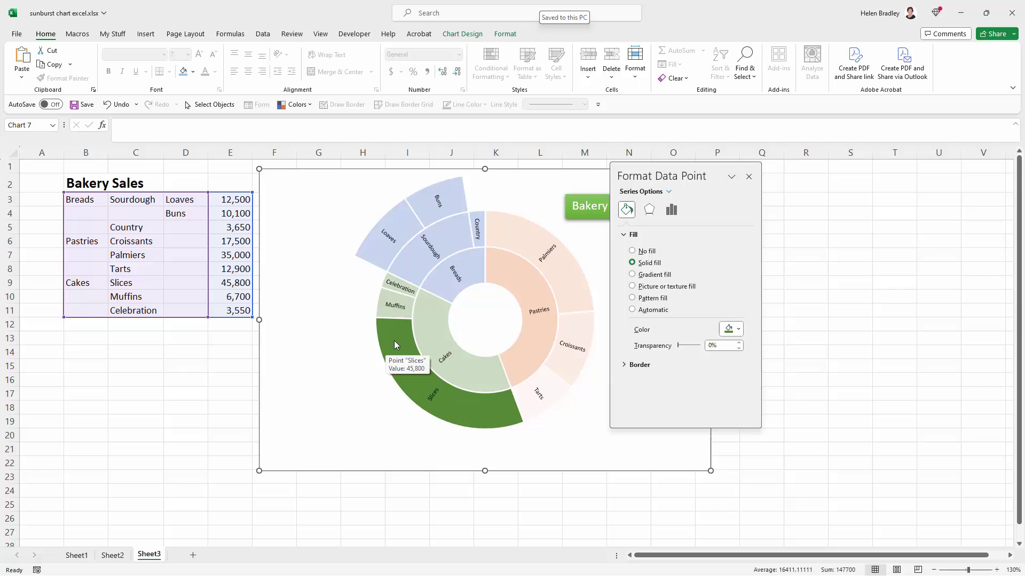
{"action": "left_click", "coordinate": [738, 330]}
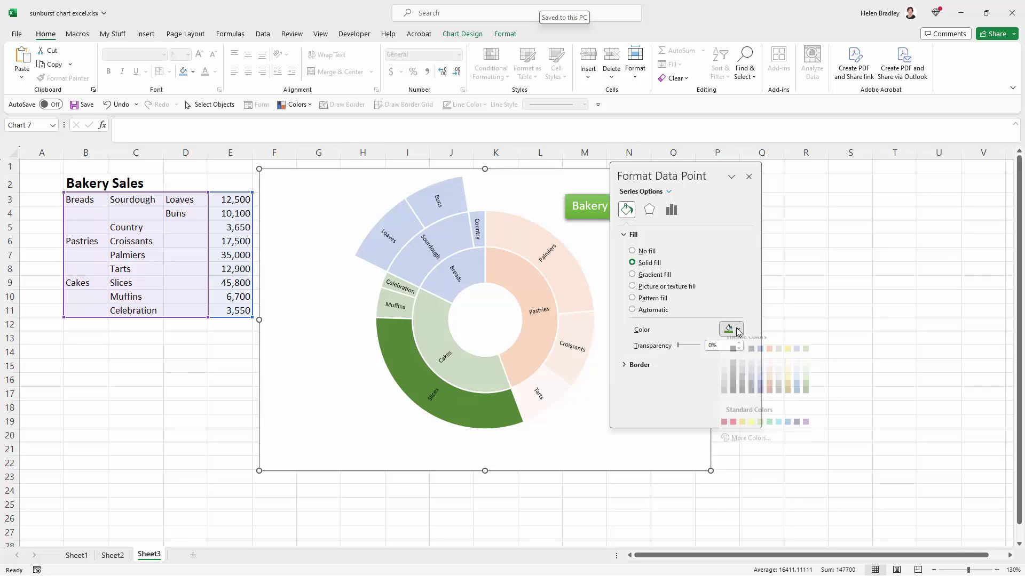
{"action": "left_click", "coordinate": [806, 385]}
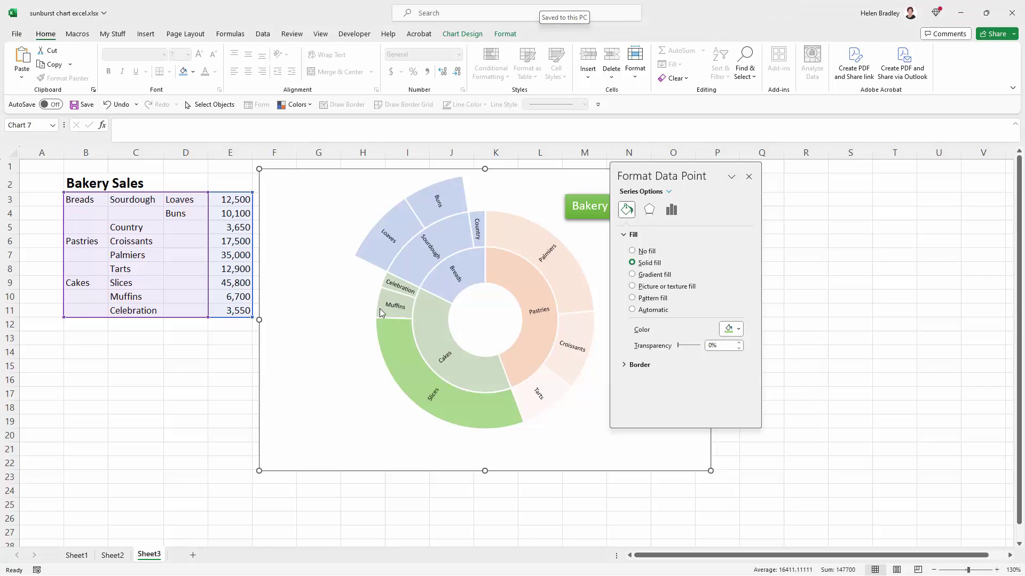
{"action": "left_click", "coordinate": [381, 312]}
{"action": "left_click", "coordinate": [739, 329]}
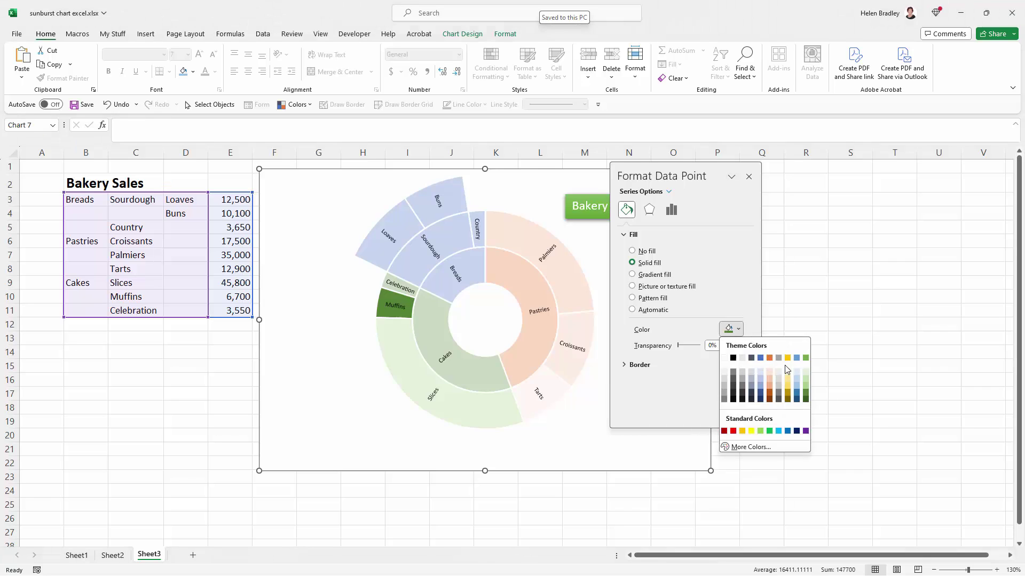
{"action": "left_click", "coordinate": [805, 380]}
{"action": "left_click", "coordinate": [388, 290]}
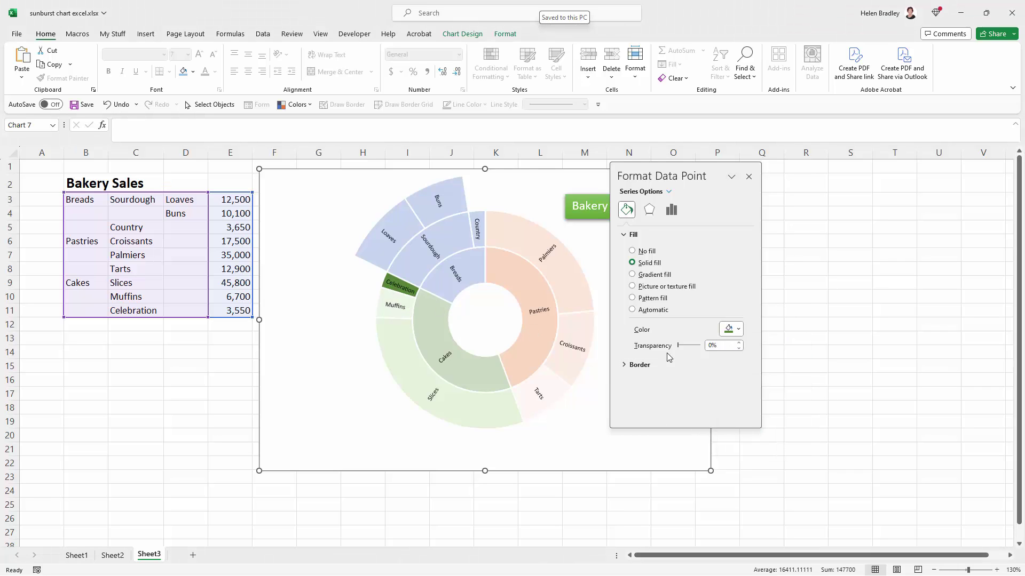
{"action": "left_click", "coordinate": [734, 330]}
{"action": "left_click", "coordinate": [805, 373]}
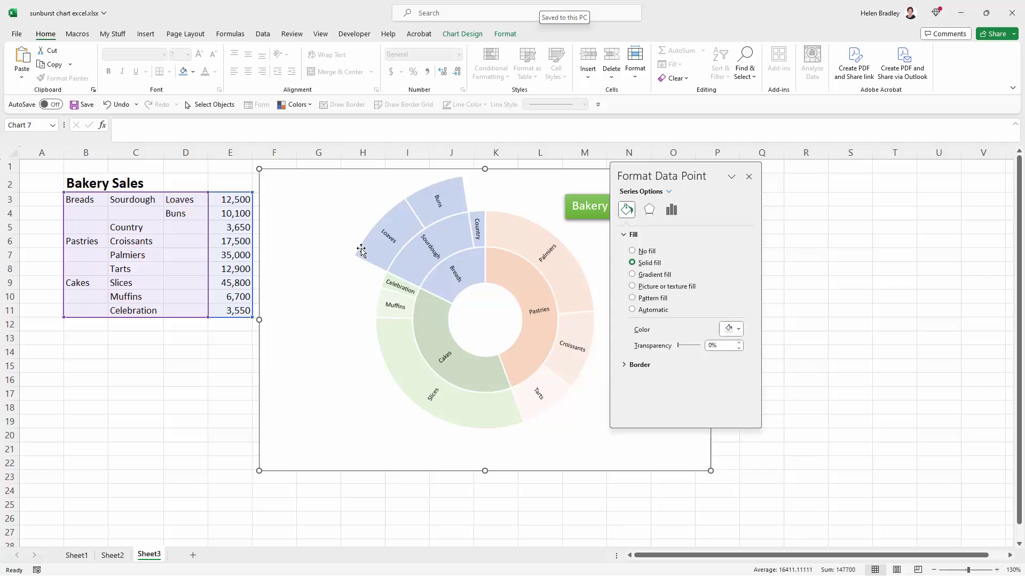
Step: Fill the Sourdough and Country segments with light blue shades
{"action": "left_click", "coordinate": [440, 273]}
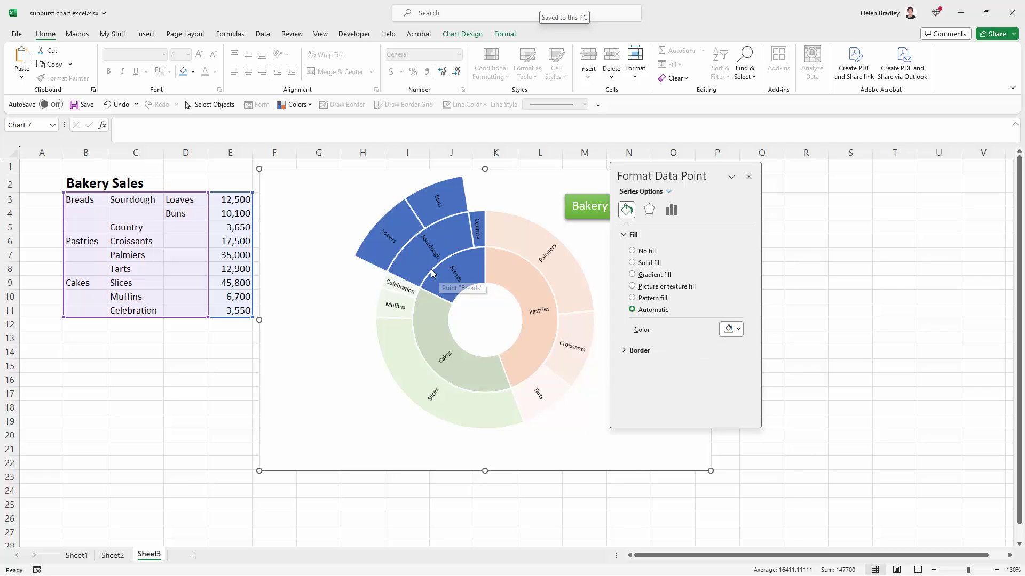
{"action": "left_click", "coordinate": [406, 255]}
{"action": "left_click", "coordinate": [739, 329]}
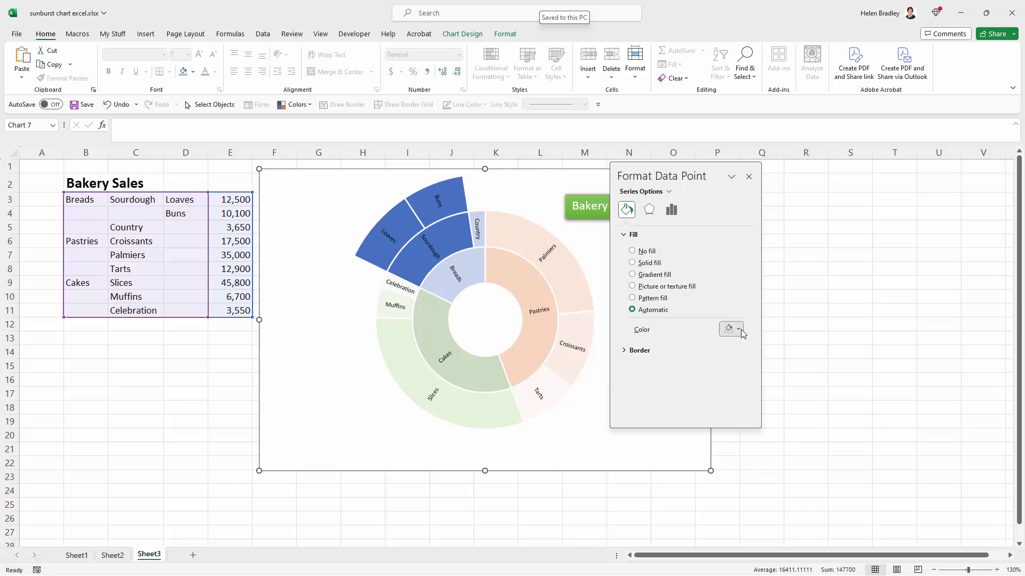
{"action": "left_click", "coordinate": [798, 392]}
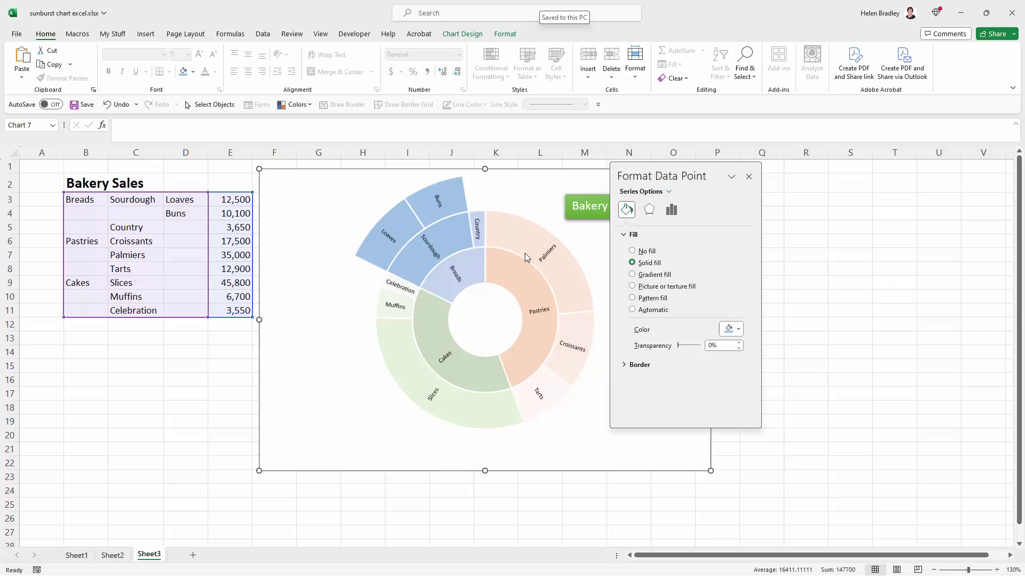
{"action": "left_click", "coordinate": [479, 229]}
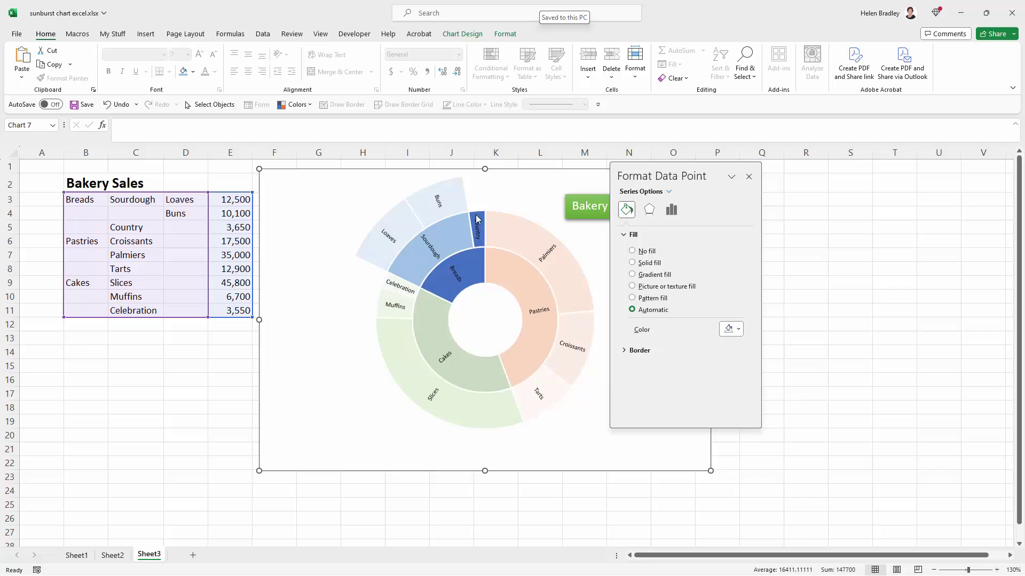
{"action": "left_click", "coordinate": [729, 330]}
{"action": "left_click", "coordinate": [798, 381]}
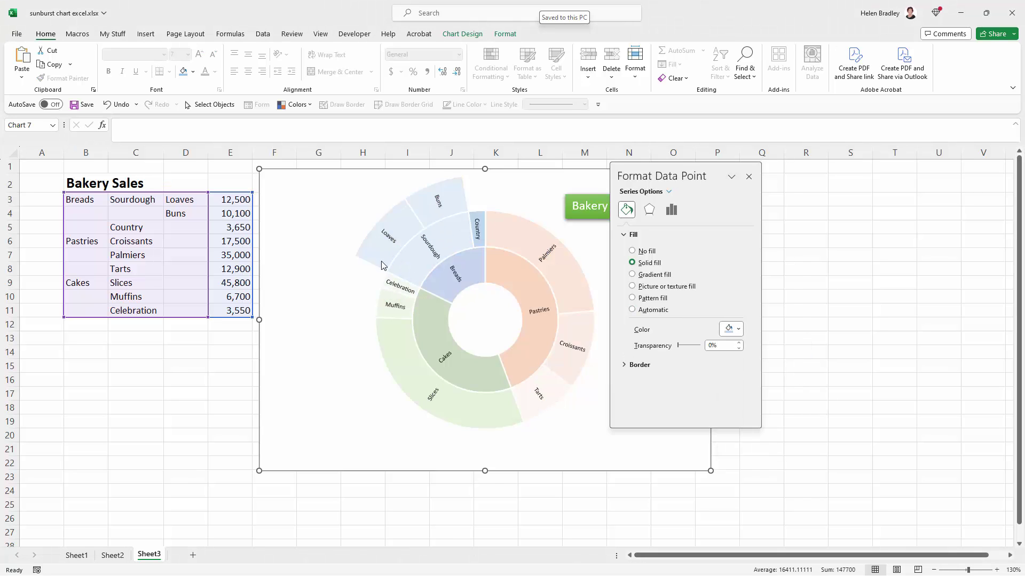
{"action": "left_click", "coordinate": [367, 278]}
Step: Give Loaves a pale lavender and Buns a lighter blue fill, then close the pane
{"action": "left_click", "coordinate": [404, 256]}
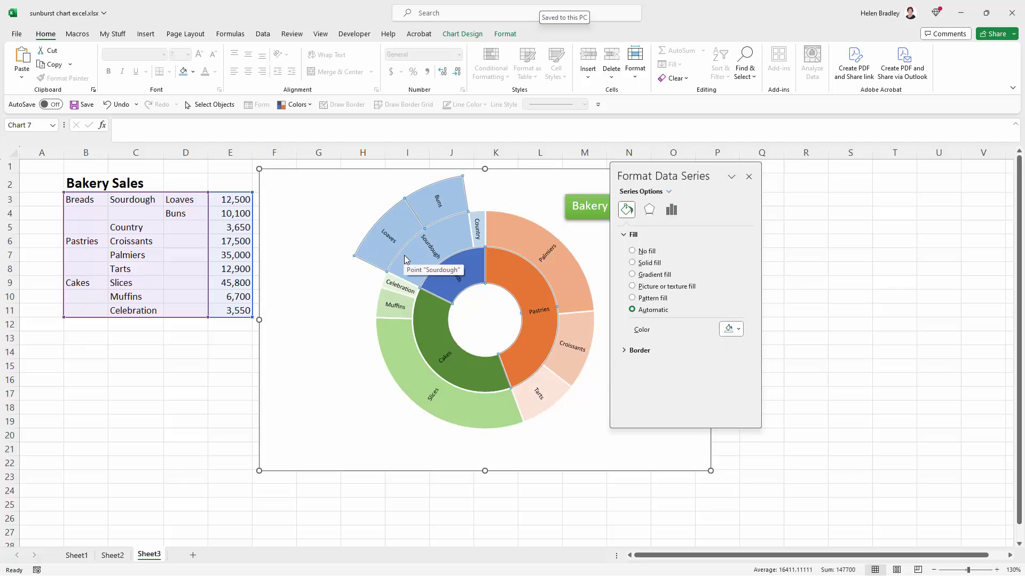
{"action": "left_click", "coordinate": [398, 223]}
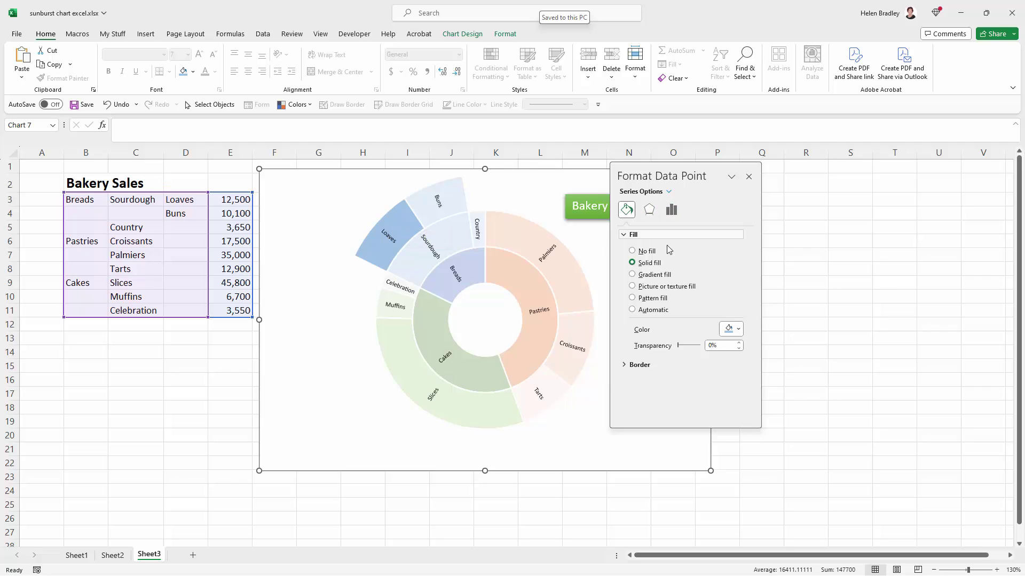
{"action": "left_click", "coordinate": [738, 329]}
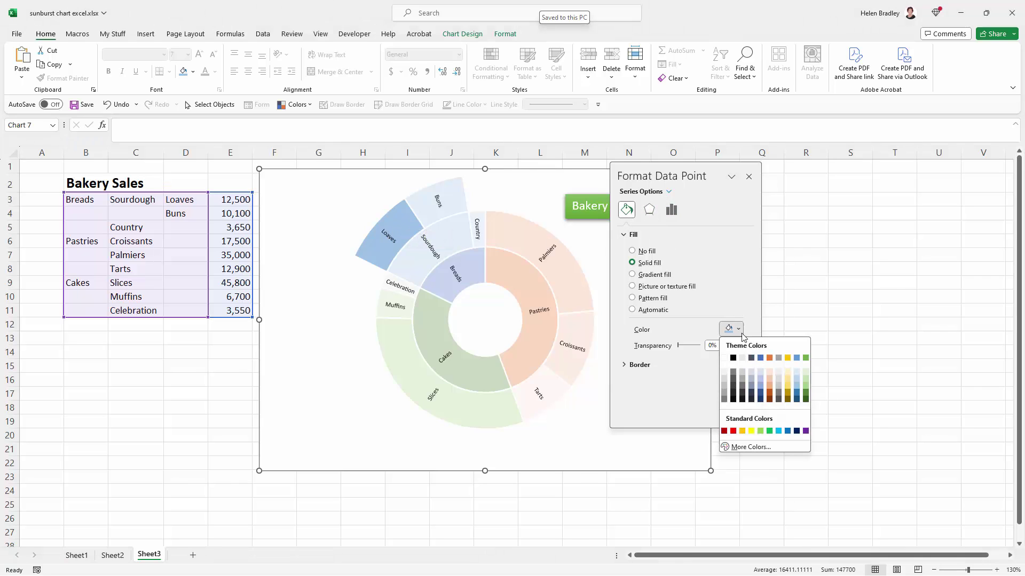
{"action": "left_click", "coordinate": [759, 373]}
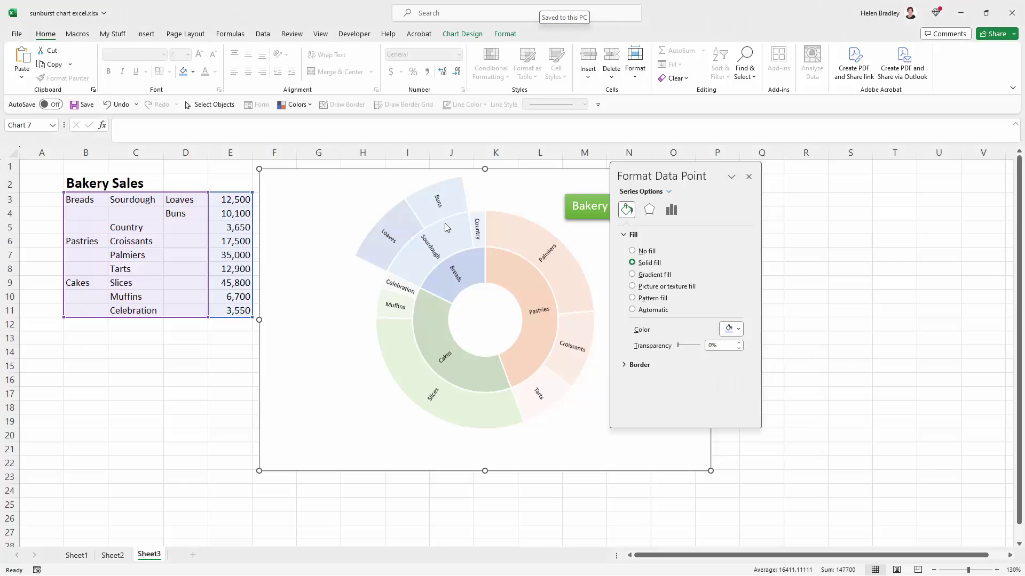
{"action": "left_click", "coordinate": [427, 217]}
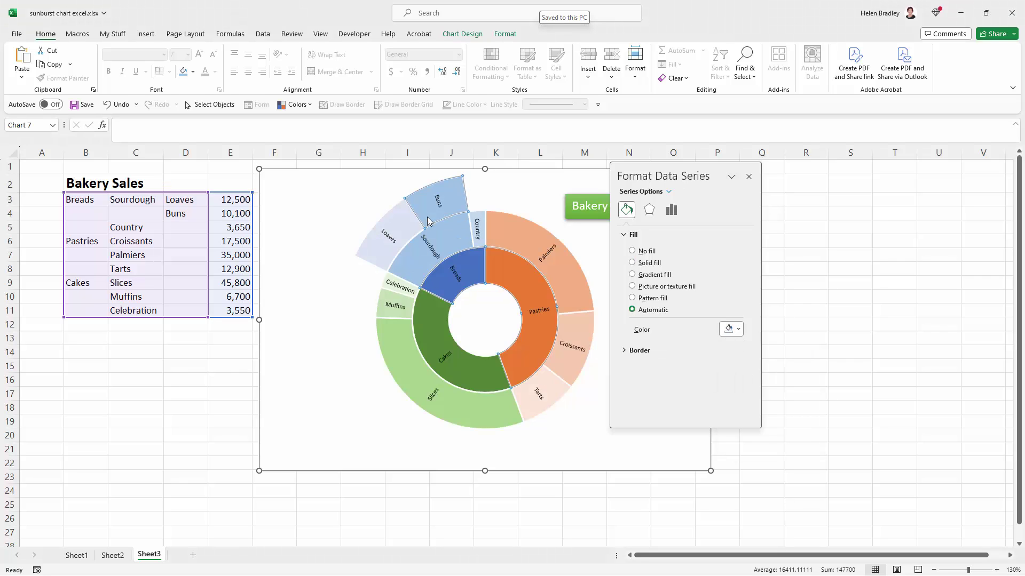
{"action": "left_click", "coordinate": [427, 217]}
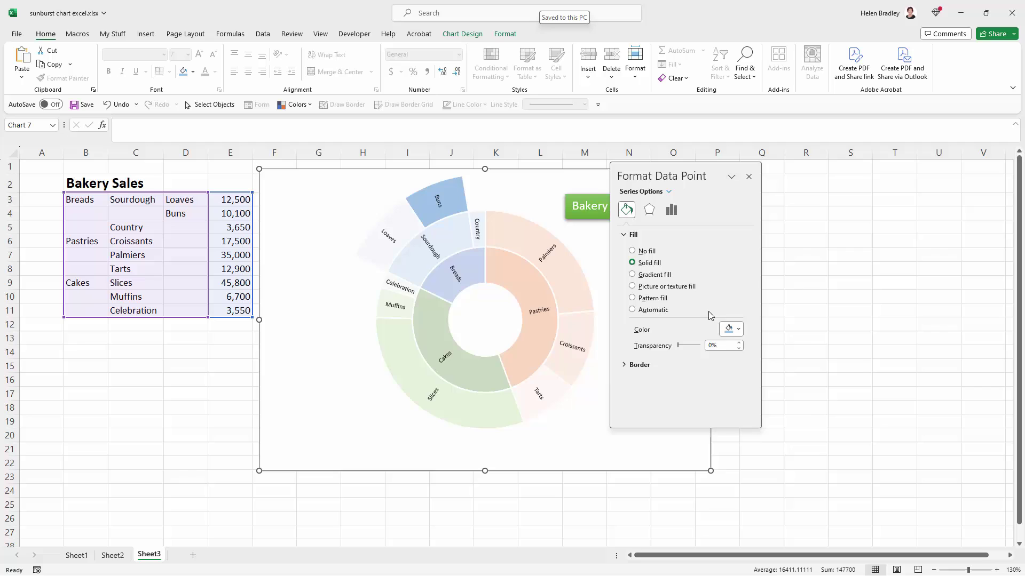
{"action": "left_click", "coordinate": [740, 335]}
{"action": "left_click", "coordinate": [758, 378]}
{"action": "left_click", "coordinate": [340, 296]}
{"action": "left_click", "coordinate": [750, 177]}
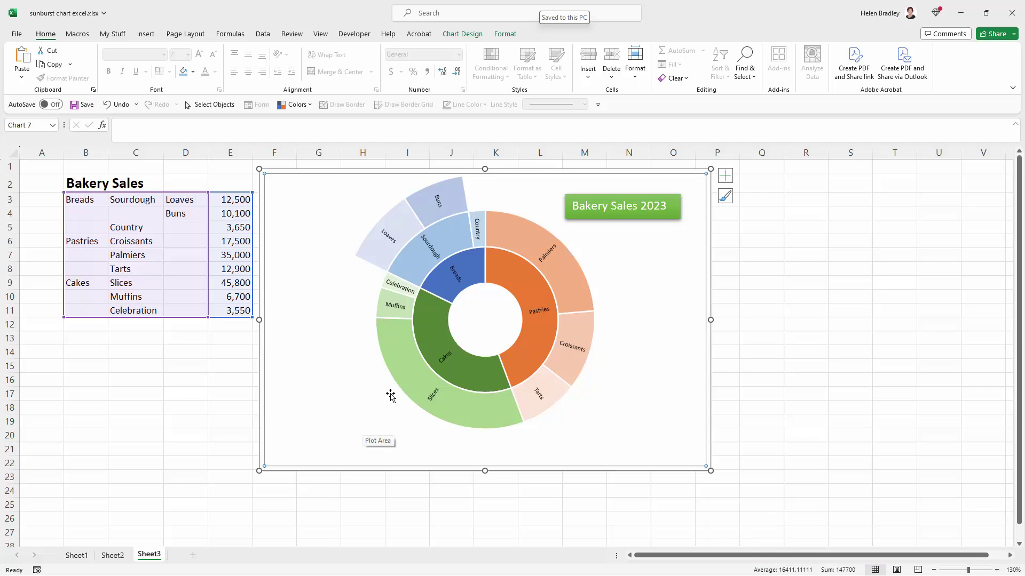
{"action": "left_click", "coordinate": [433, 328]}
{"action": "right_click", "coordinate": [432, 329]}
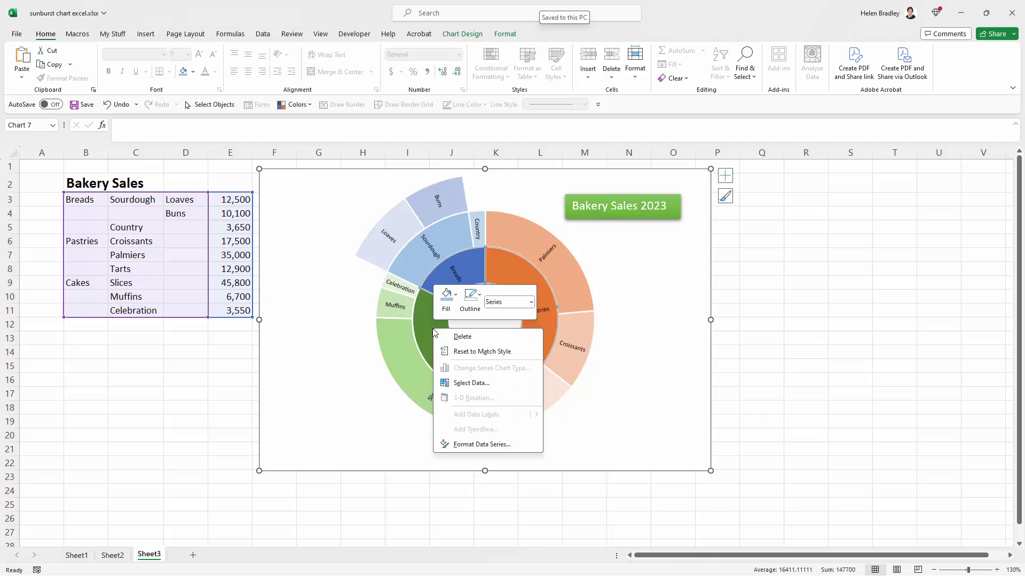
{"action": "left_click", "coordinate": [480, 444]}
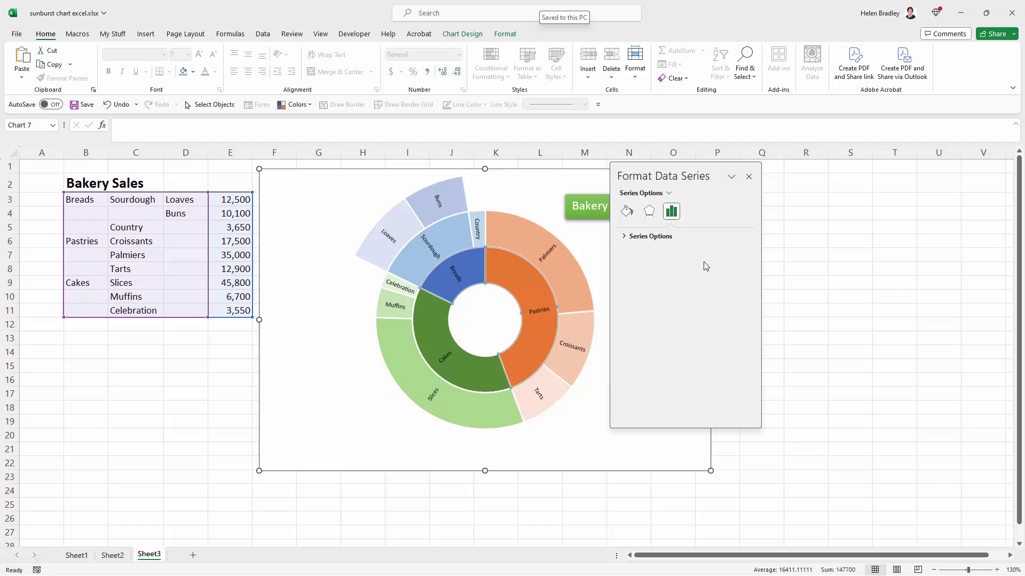
{"action": "left_click", "coordinate": [626, 211]}
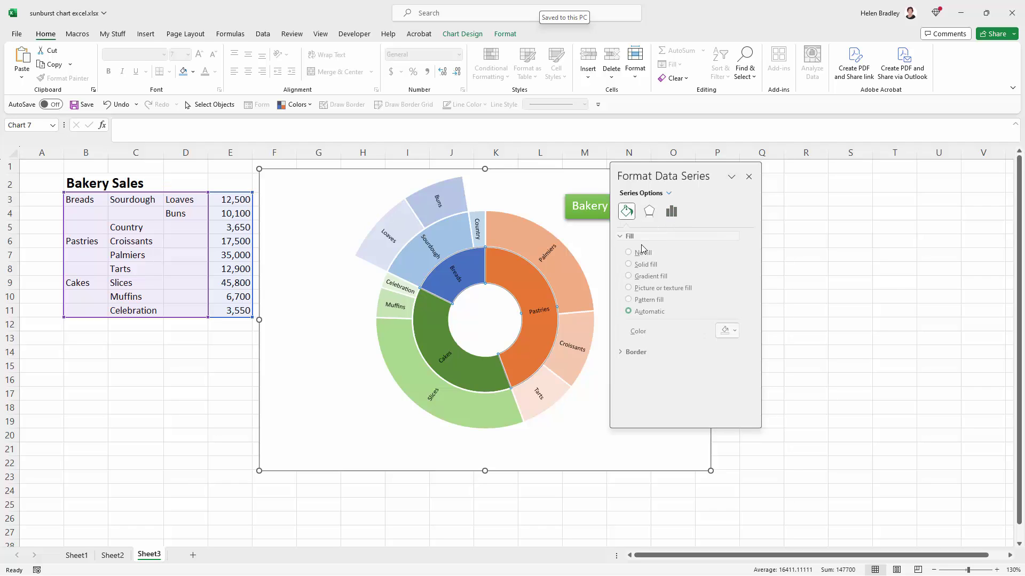
{"action": "left_click", "coordinate": [625, 355]}
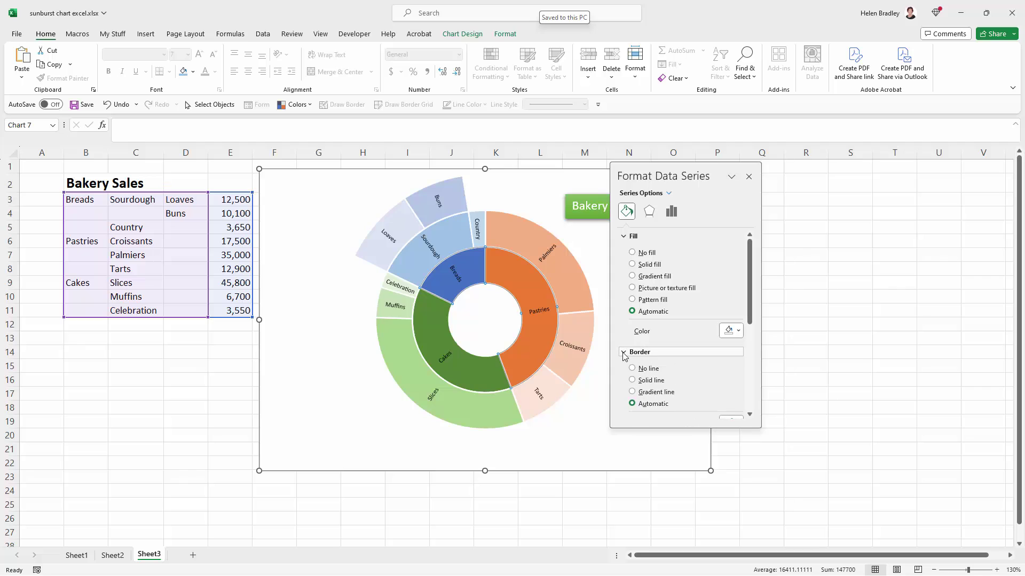
{"action": "left_click", "coordinate": [624, 354]}
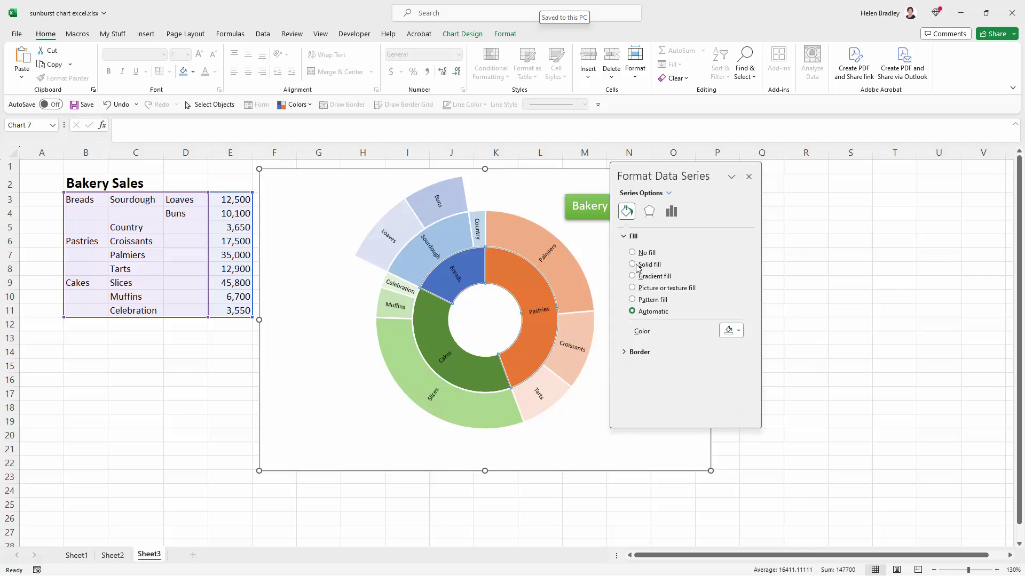
{"action": "left_click", "coordinate": [625, 237]}
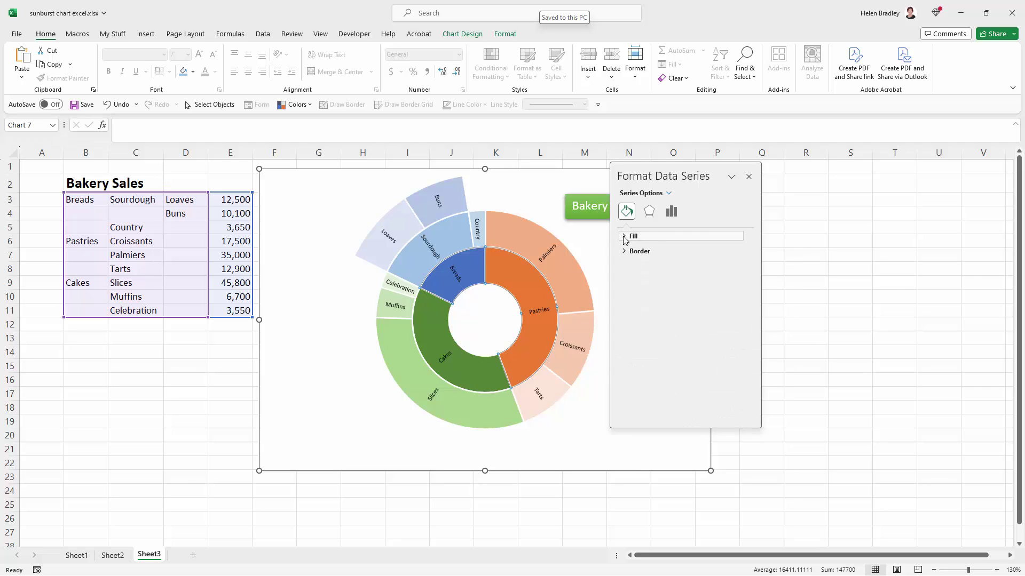
{"action": "left_click", "coordinate": [569, 265]}
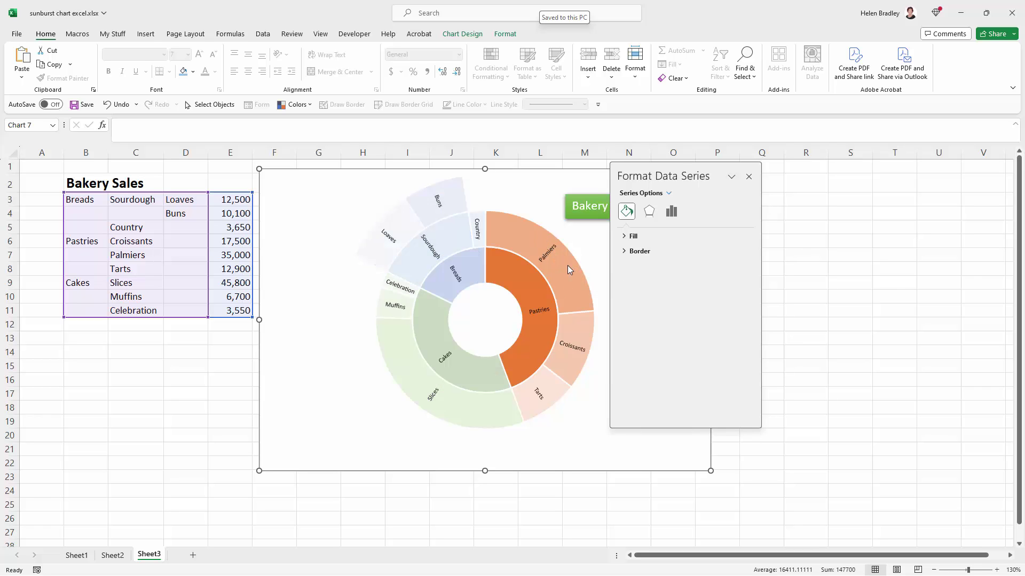
{"action": "left_click", "coordinate": [672, 212]}
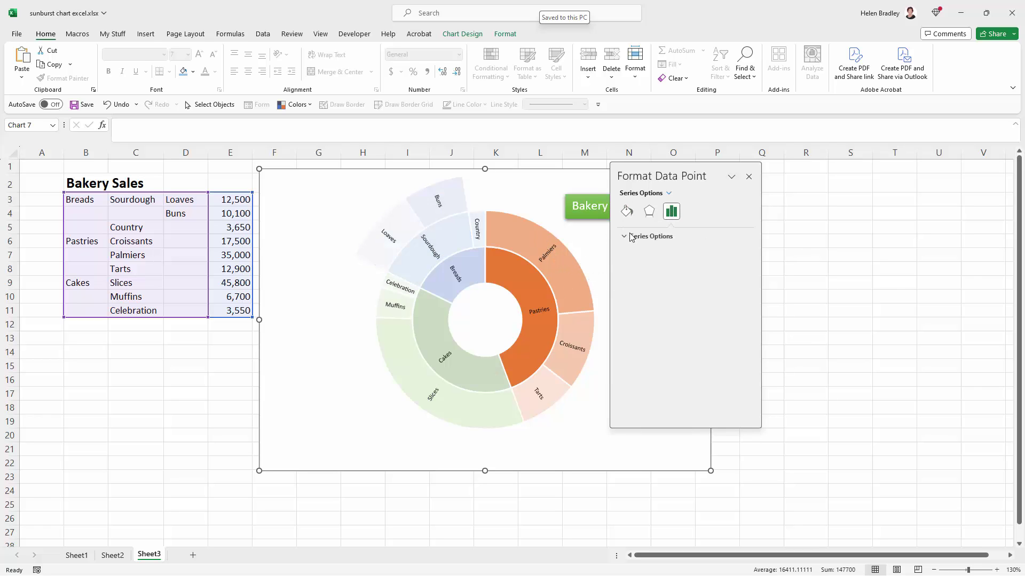
{"action": "left_click", "coordinate": [750, 178]}
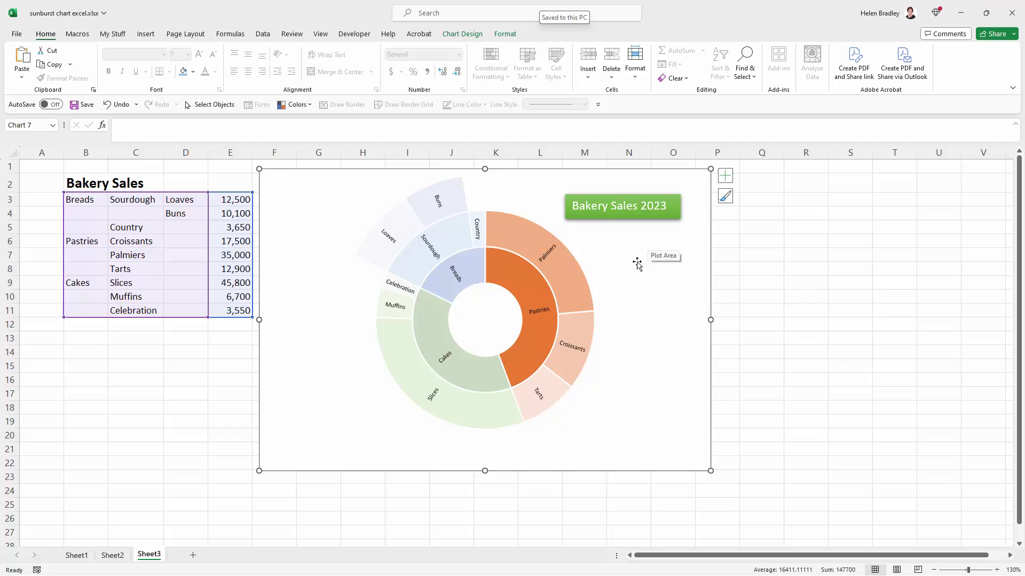
Step: Nudge the chart and the Bakery Sales 2023 title slightly to the right
{"action": "left_click", "coordinate": [597, 233]}
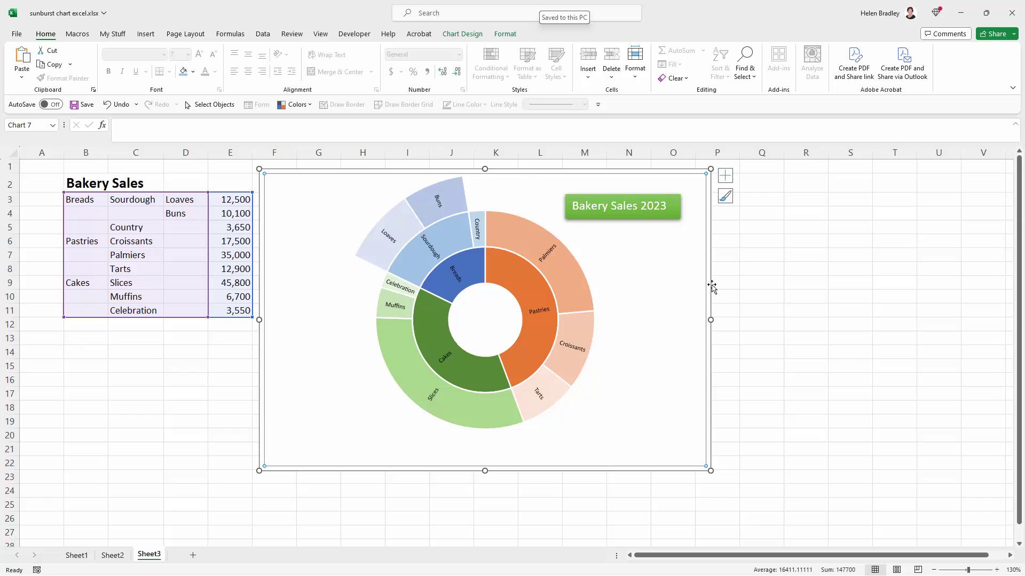
{"action": "mouse_move", "coordinate": [713, 283]}
{"action": "left_mouse_down"}
{"action": "mouse_move", "coordinate": [716, 295]}
{"action": "mouse_move", "coordinate": [790, 332]}
{"action": "mouse_move", "coordinate": [718, 284]}
{"action": "left_mouse_up"}
{"action": "left_click", "coordinate": [592, 214]}
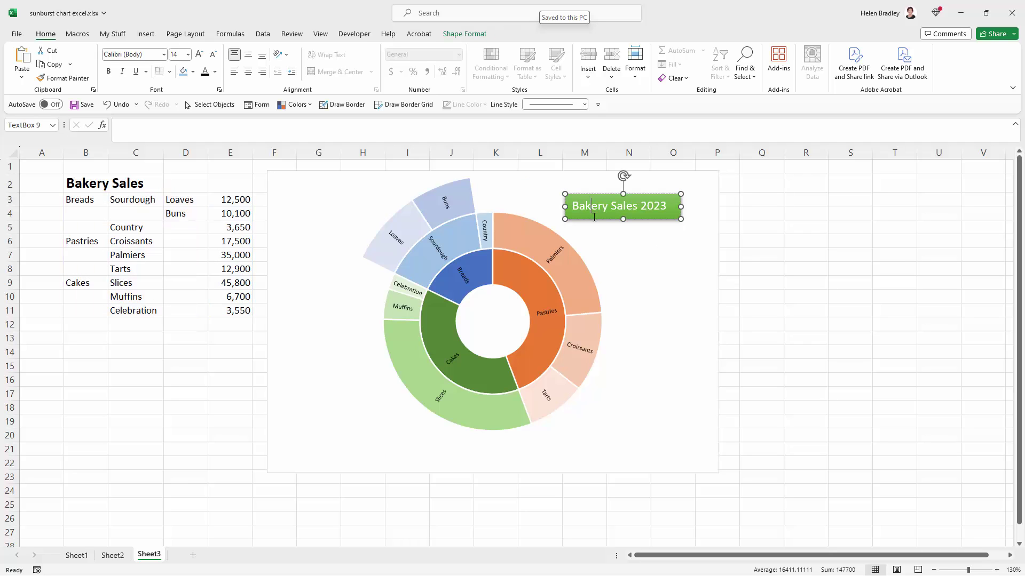
{"action": "left_click_drag", "start_coordinate": [594, 218], "coordinate": [603, 219]}
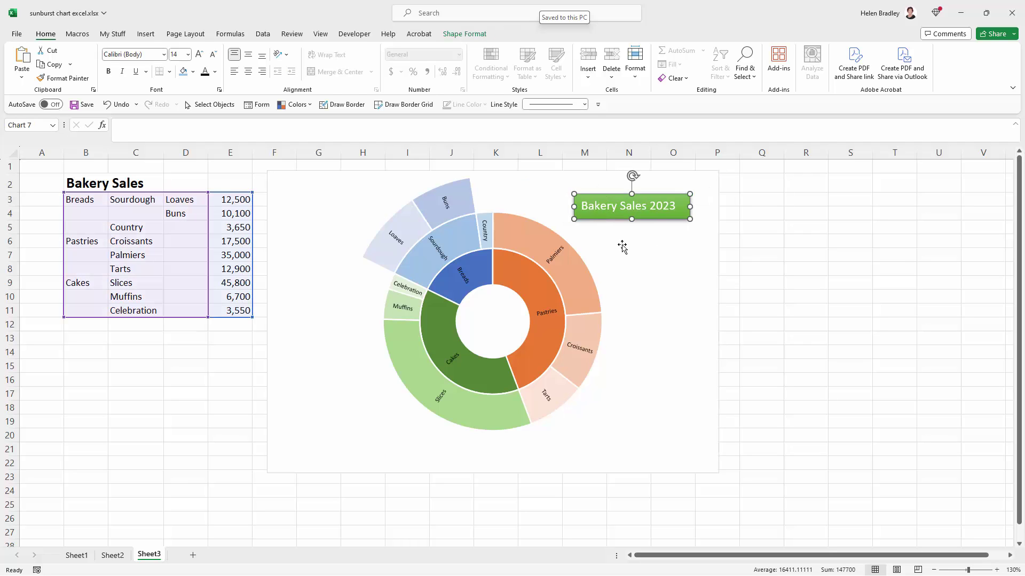
{"action": "left_click", "coordinate": [607, 217]}
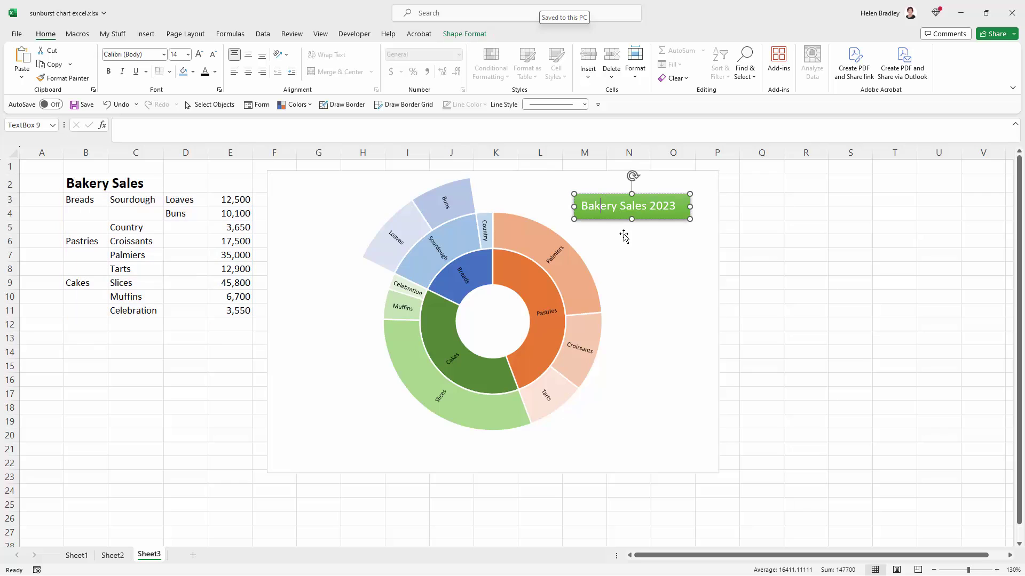
Step: Select the title and chart together and group them into one object
{"action": "left_click", "coordinate": [324, 336], "text": "shift"}
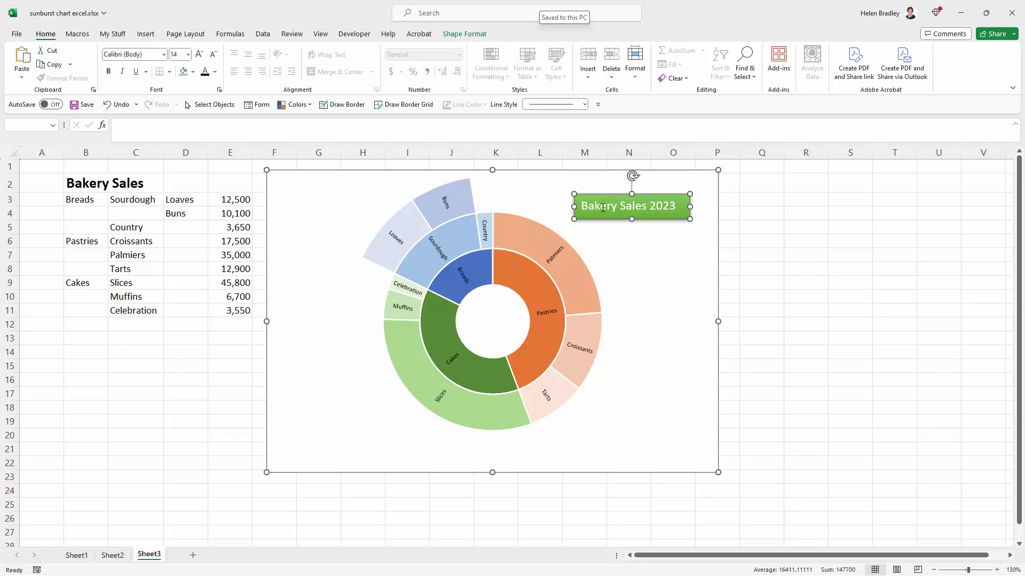
{"action": "left_click", "coordinate": [573, 218]}
{"action": "right_click", "coordinate": [589, 213]}
{"action": "mouse_move", "coordinate": [643, 305]}
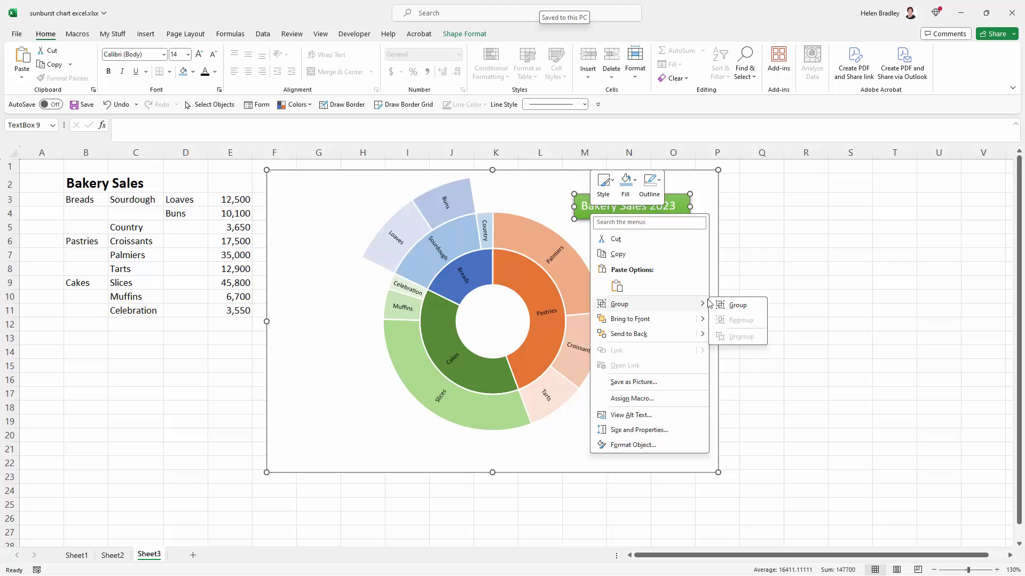
{"action": "left_click", "coordinate": [740, 306]}
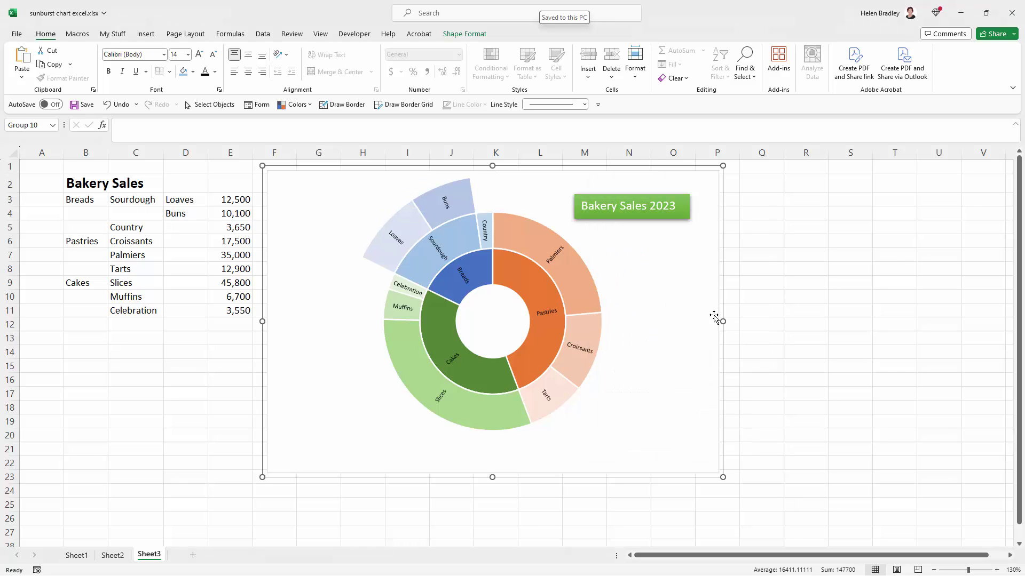
Step: Drag the grouped chart and title into their final position
{"action": "left_click", "coordinate": [752, 365]}
{"action": "left_click", "coordinate": [708, 267]}
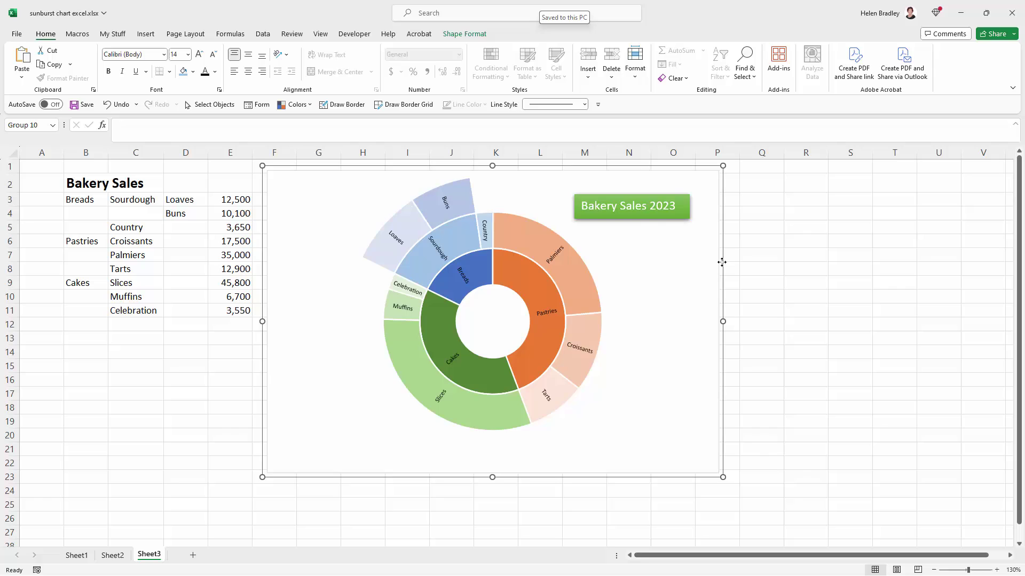
{"action": "mouse_move", "coordinate": [723, 261]}
{"action": "left_mouse_down"}
{"action": "mouse_move", "coordinate": [752, 318]}
{"action": "mouse_move", "coordinate": [718, 264]}
{"action": "mouse_move", "coordinate": [731, 254]}
{"action": "left_mouse_up"}
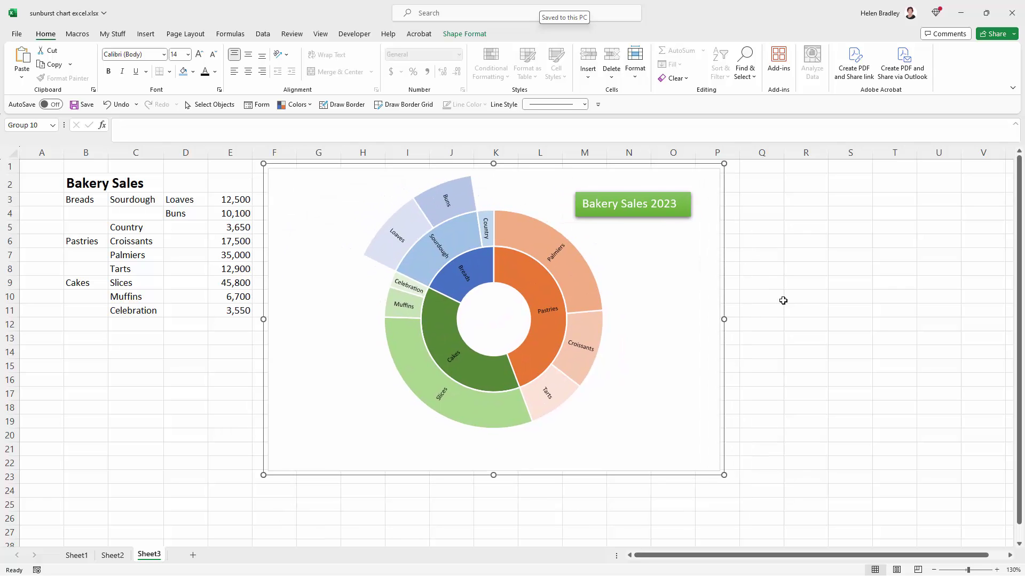
{"action": "left_click_drag", "start_coordinate": [782, 298], "coordinate": [749, 317]}
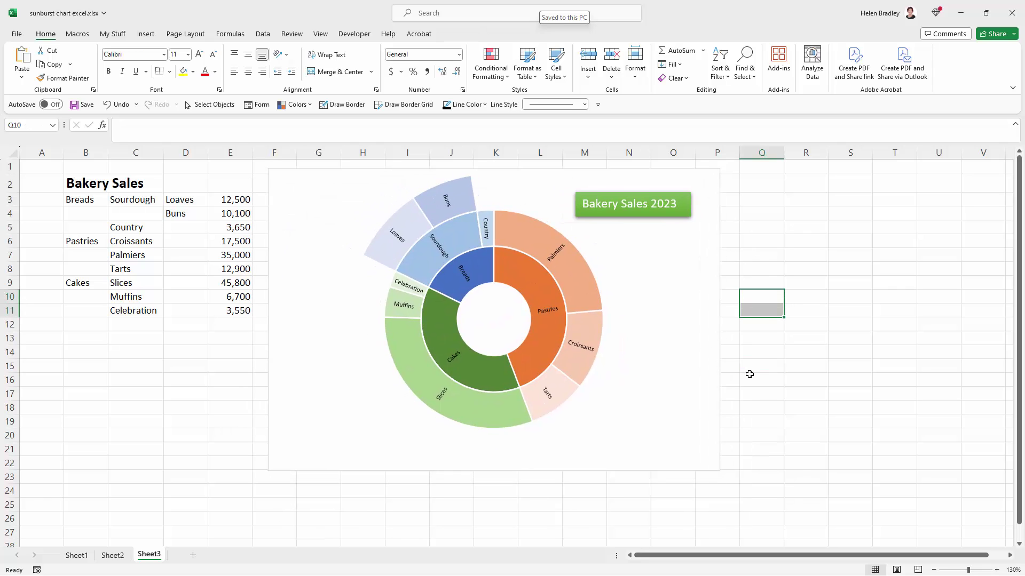